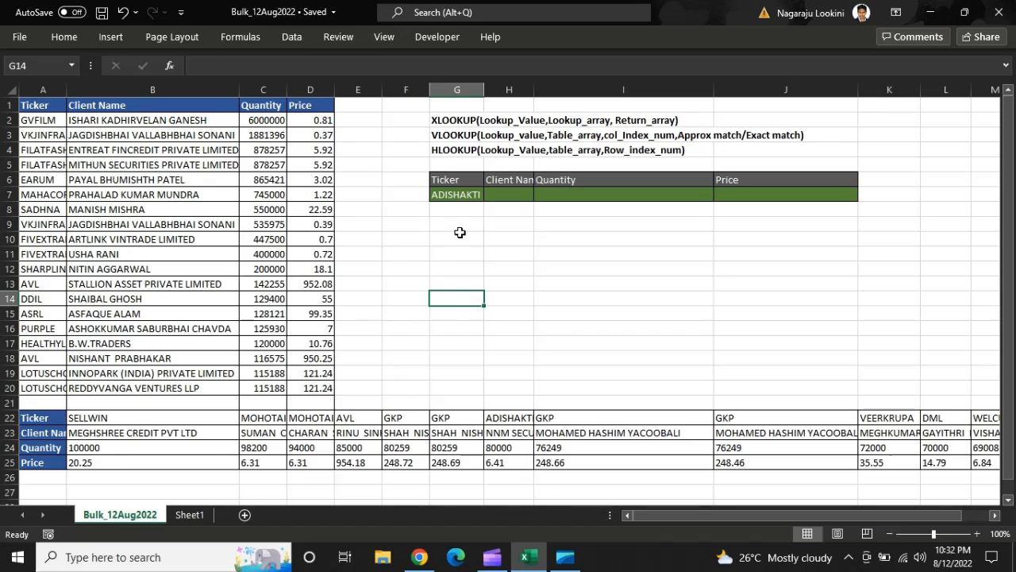
click(465, 356)
click(458, 258)
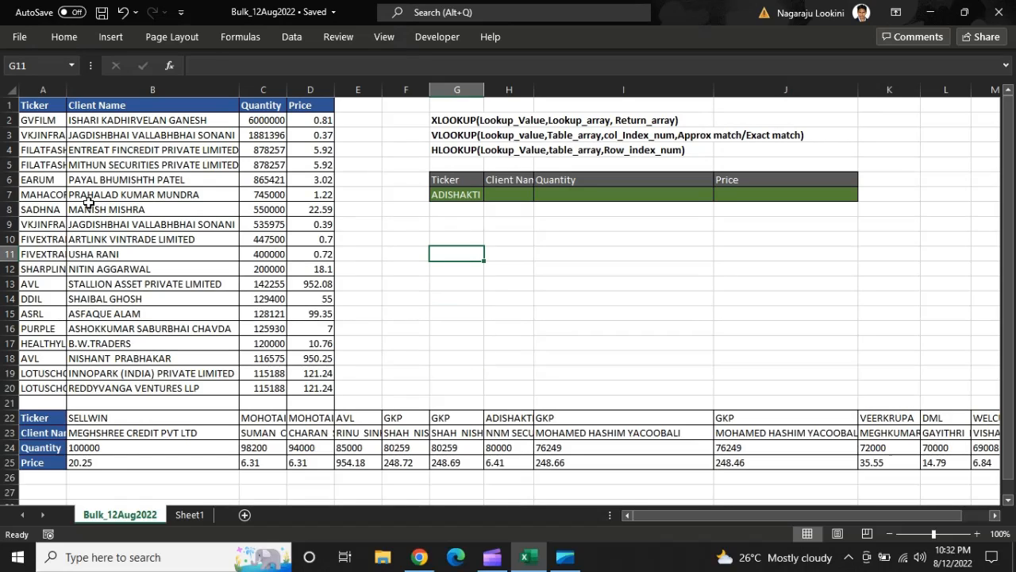
click(135, 162)
click(132, 239)
click(131, 269)
click(151, 179)
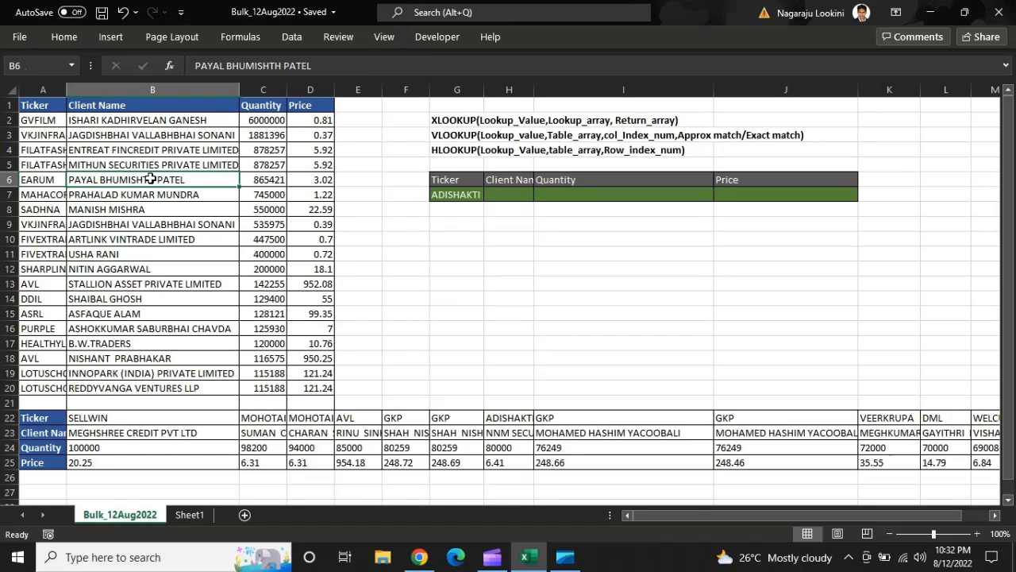
click(157, 269)
click(140, 165)
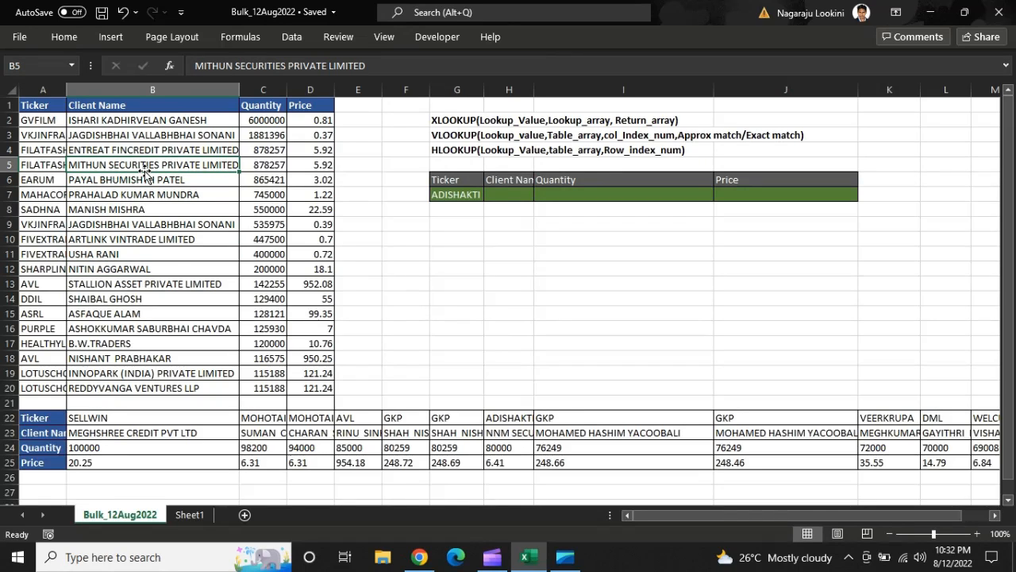
click(141, 245)
click(141, 168)
click(131, 280)
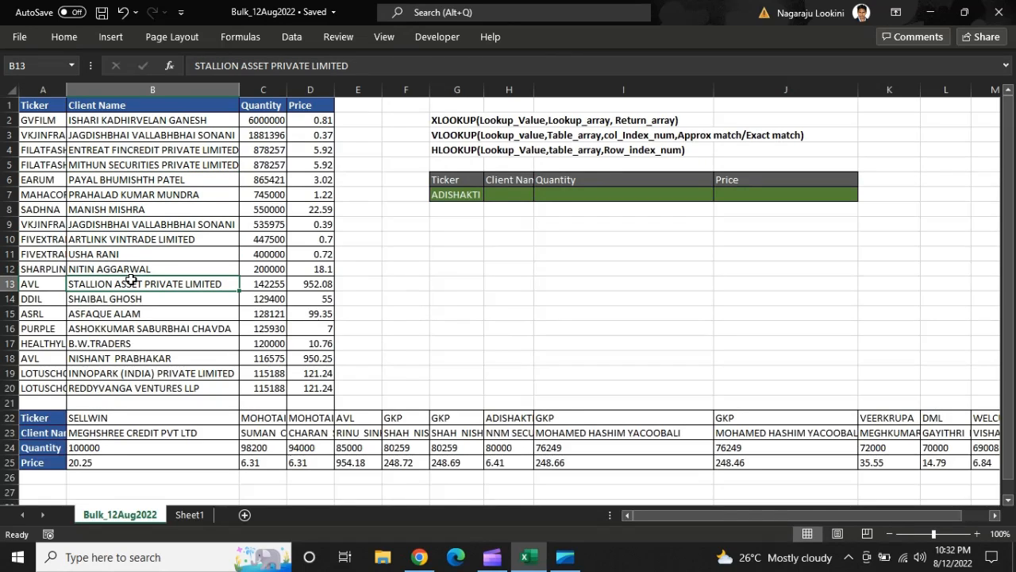
click(132, 205)
click(135, 269)
click(134, 165)
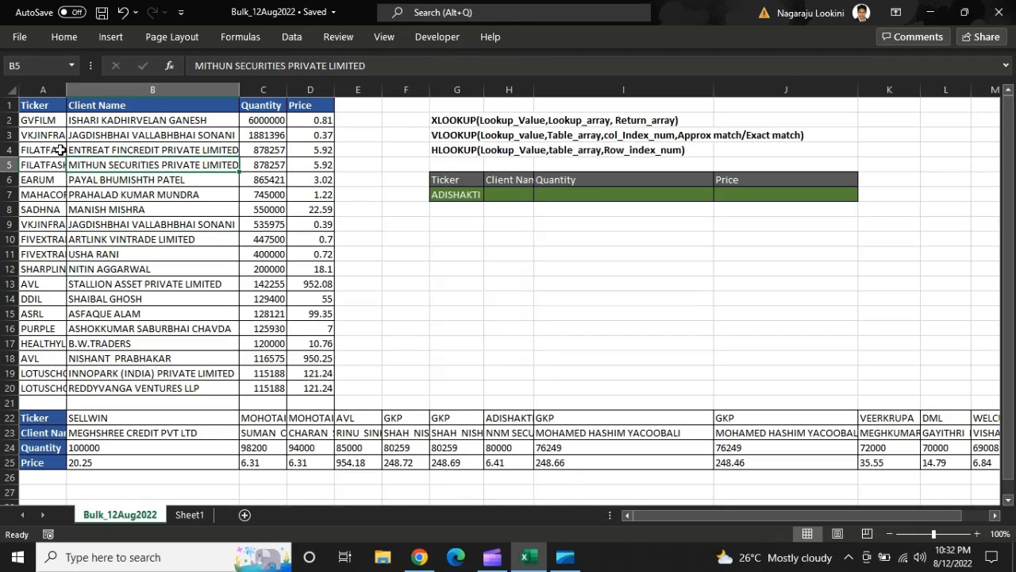
Examine the vertical data table in A1:D20 and the horizontal table in rows 22 to 25, comparing their Ticker headers.
click(43, 90)
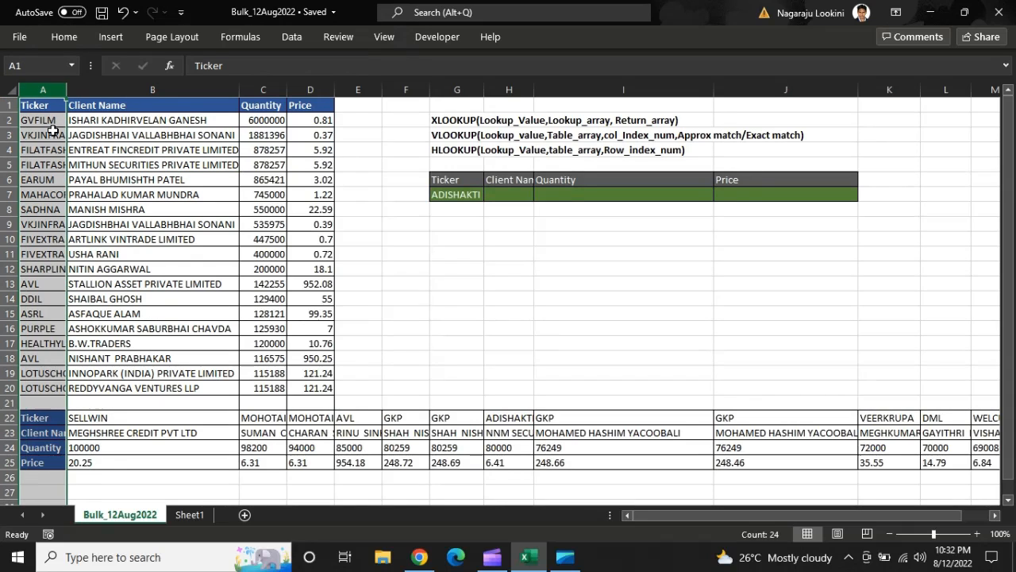
click(157, 268)
click(8, 418)
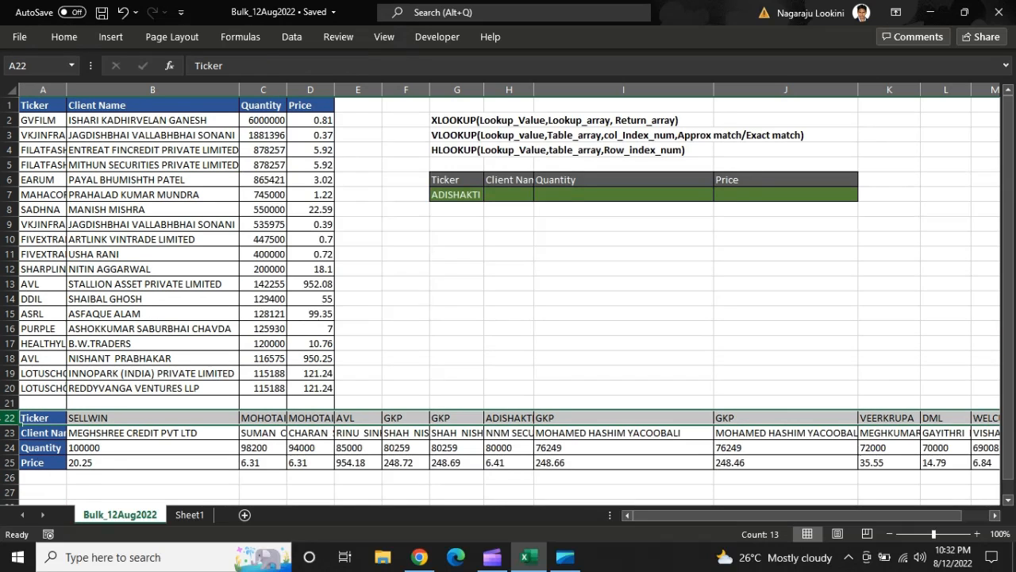
click(155, 284)
drag(36, 104, 323, 397)
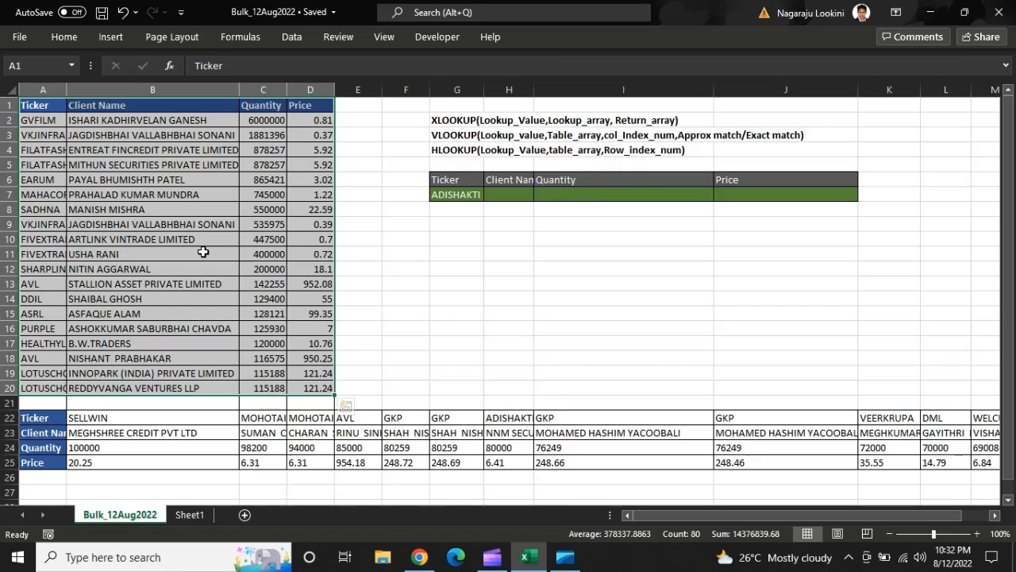
click(432, 279)
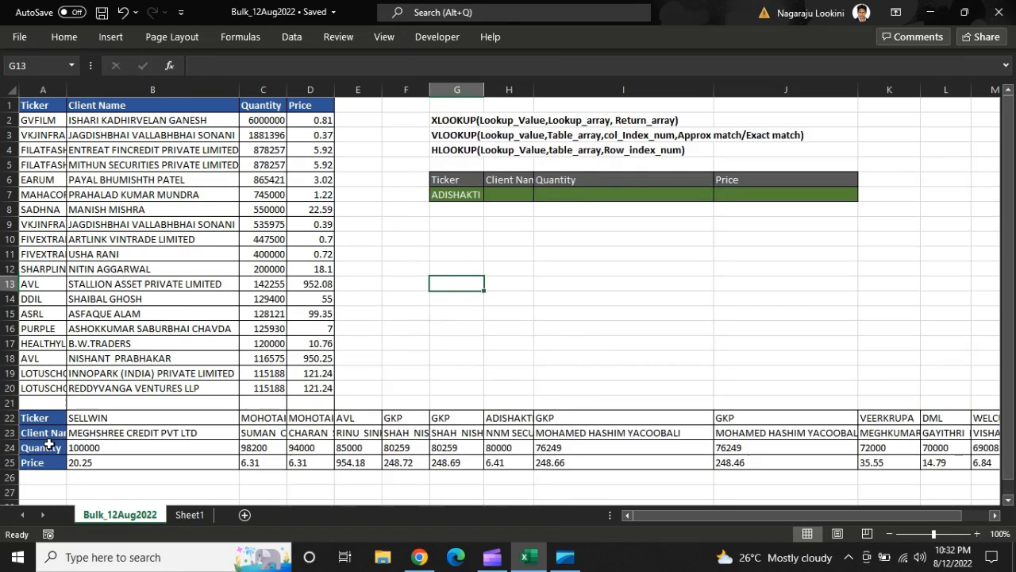
drag(25, 418, 464, 449)
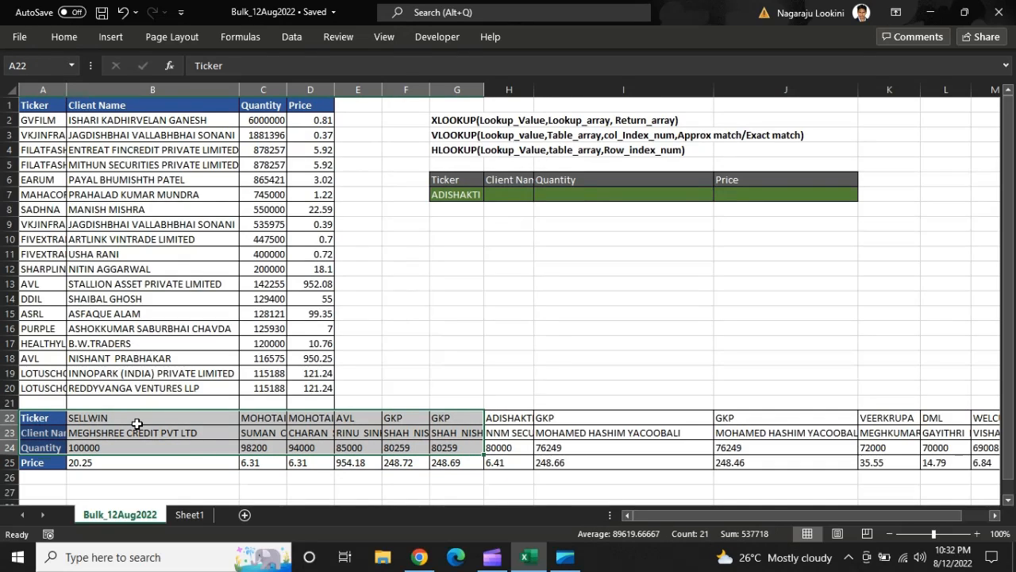
click(136, 425)
click(135, 453)
click(302, 429)
click(464, 423)
click(603, 447)
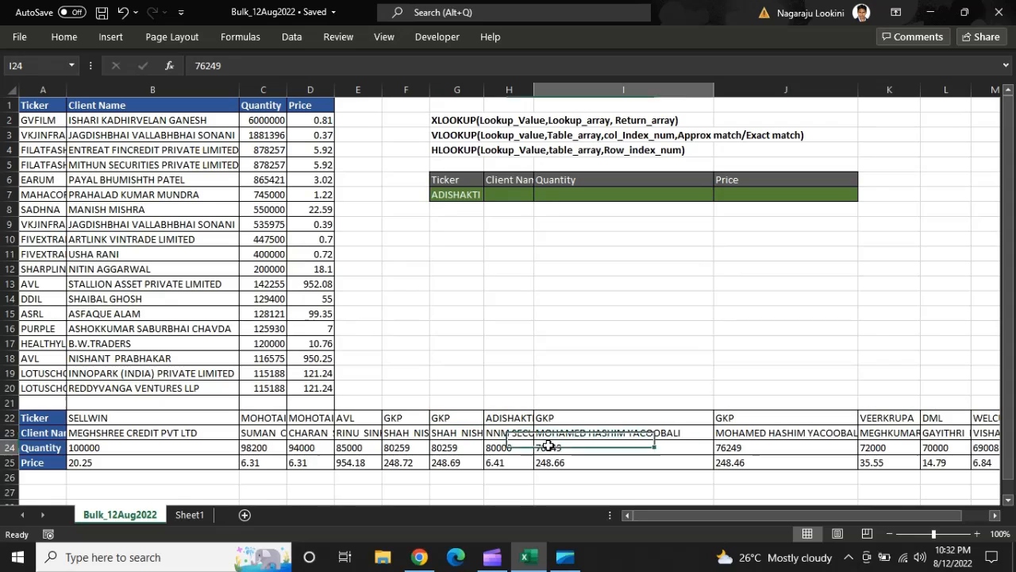
click(36, 419)
click(121, 424)
click(275, 422)
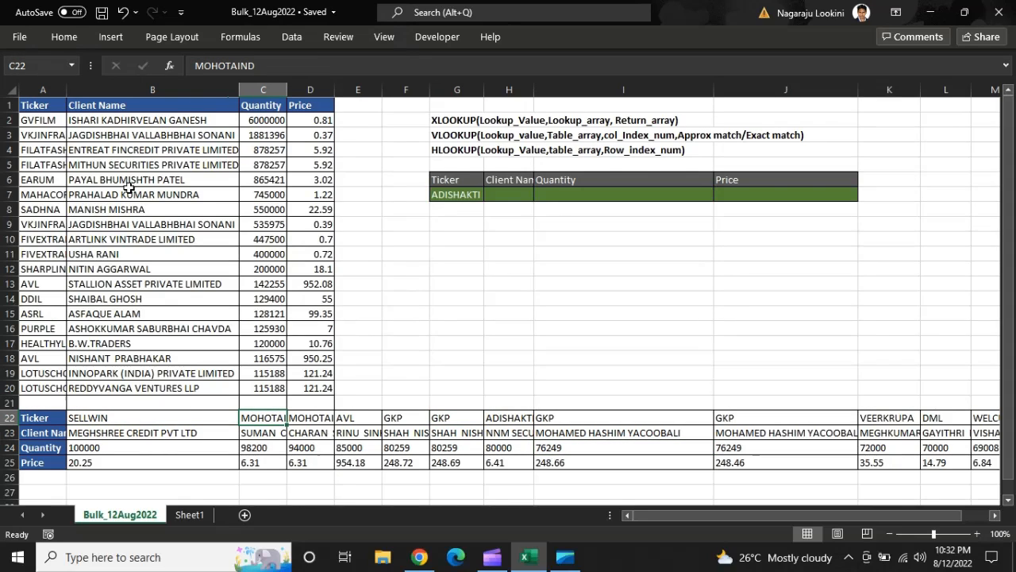
click(45, 106)
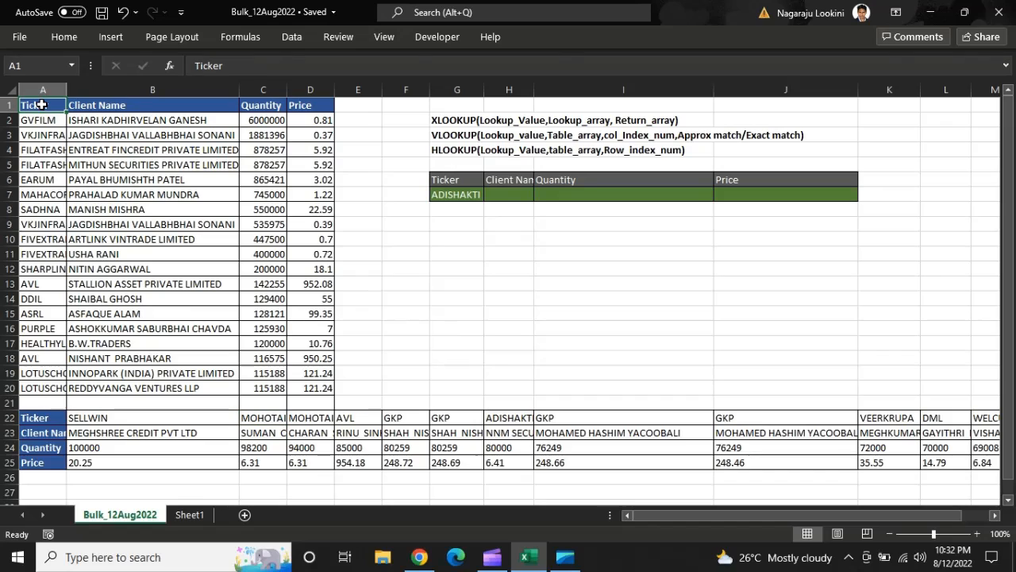
click(127, 110)
click(266, 109)
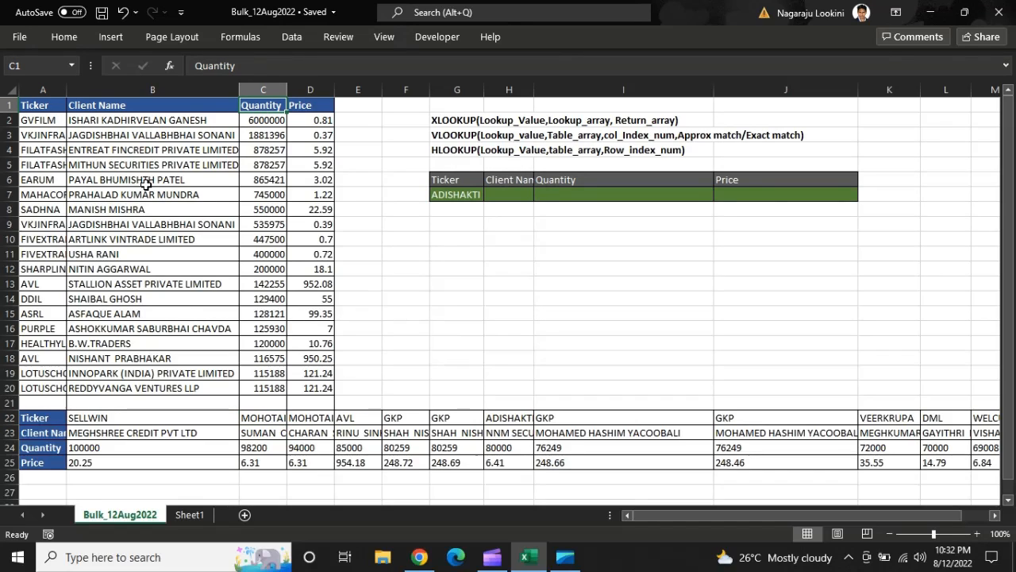
click(146, 183)
click(453, 235)
click(376, 326)
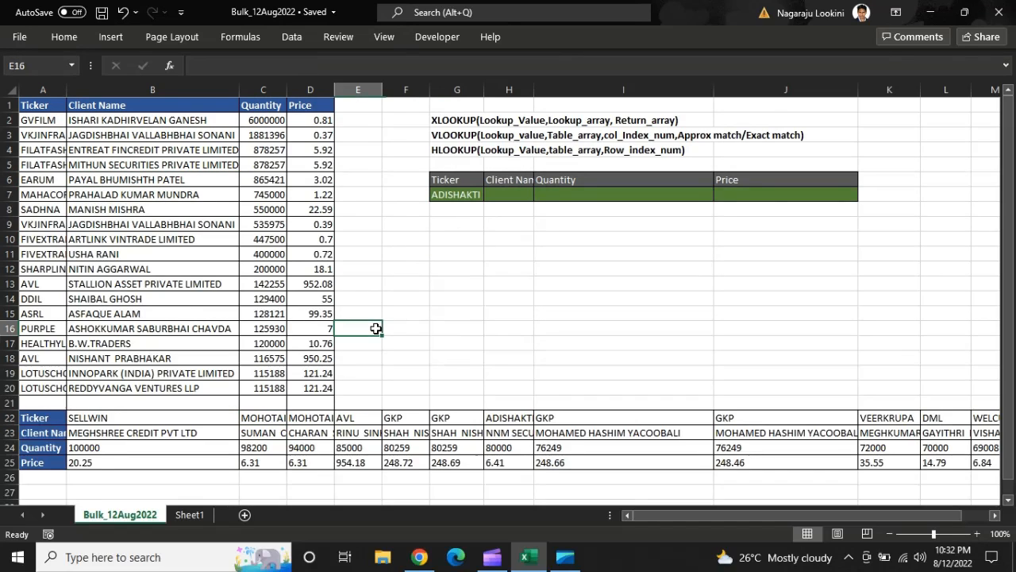
click(495, 285)
click(349, 270)
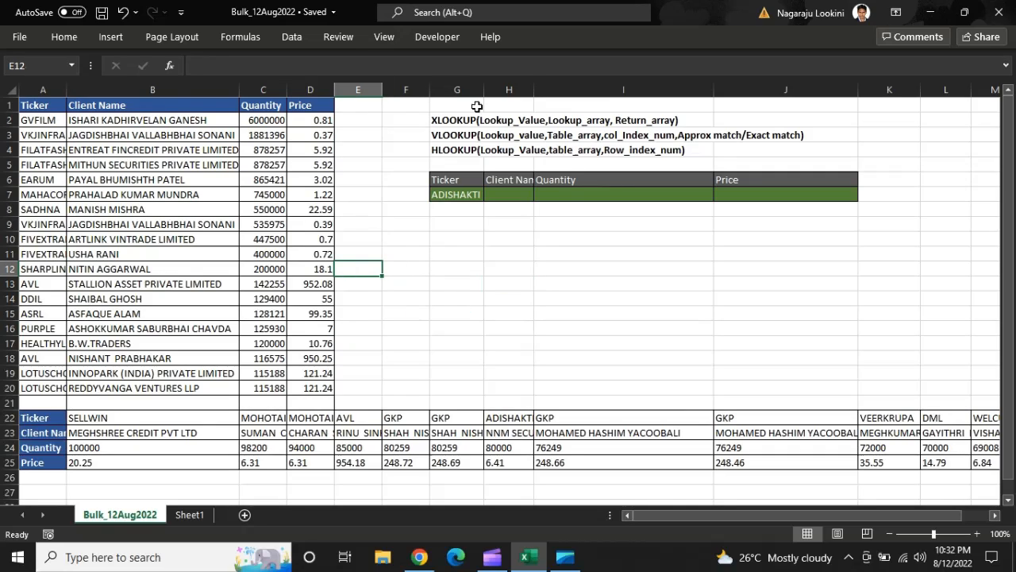
click(445, 299)
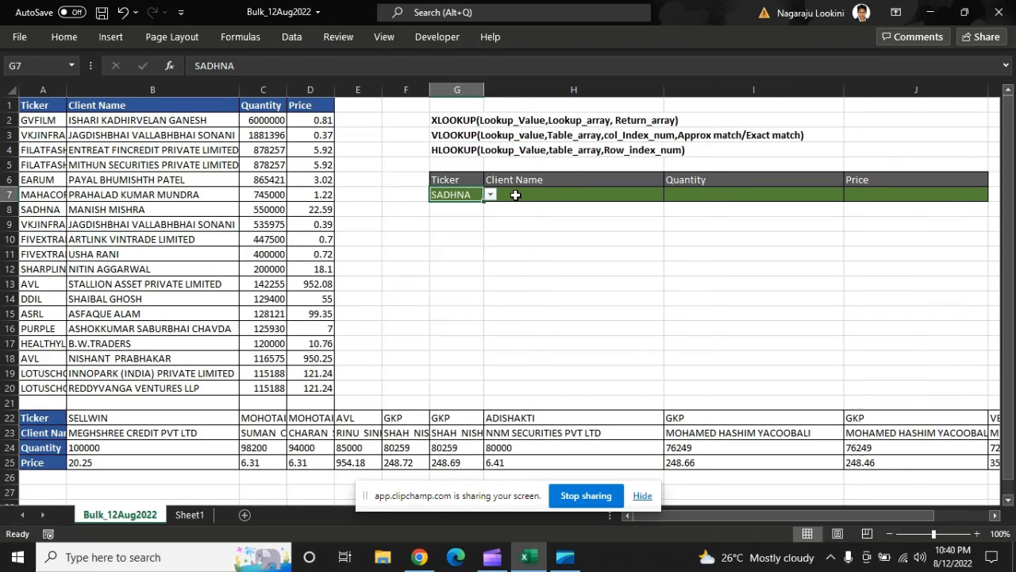
click(443, 250)
click(454, 221)
click(455, 238)
click(456, 325)
click(460, 253)
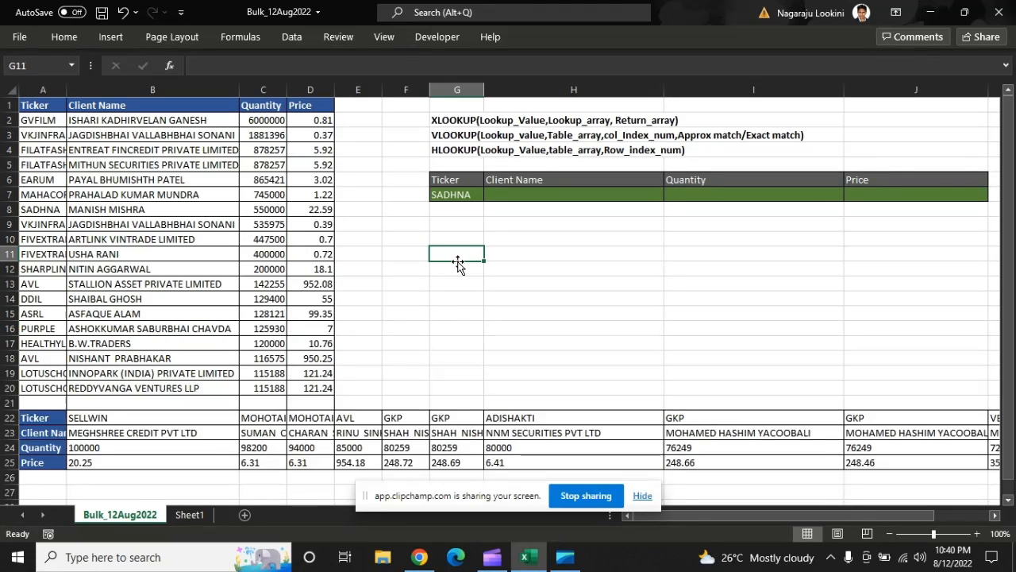
click(455, 300)
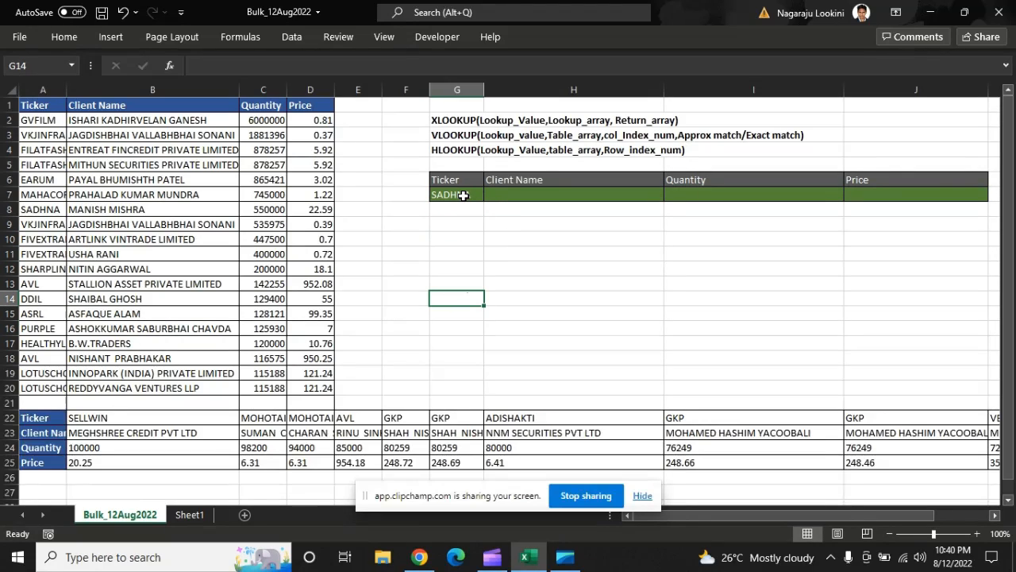
Set the lookup ticker in G7 to HEALTHYLIFE from the cell's list, trying SHARPLINE first.
click(464, 196)
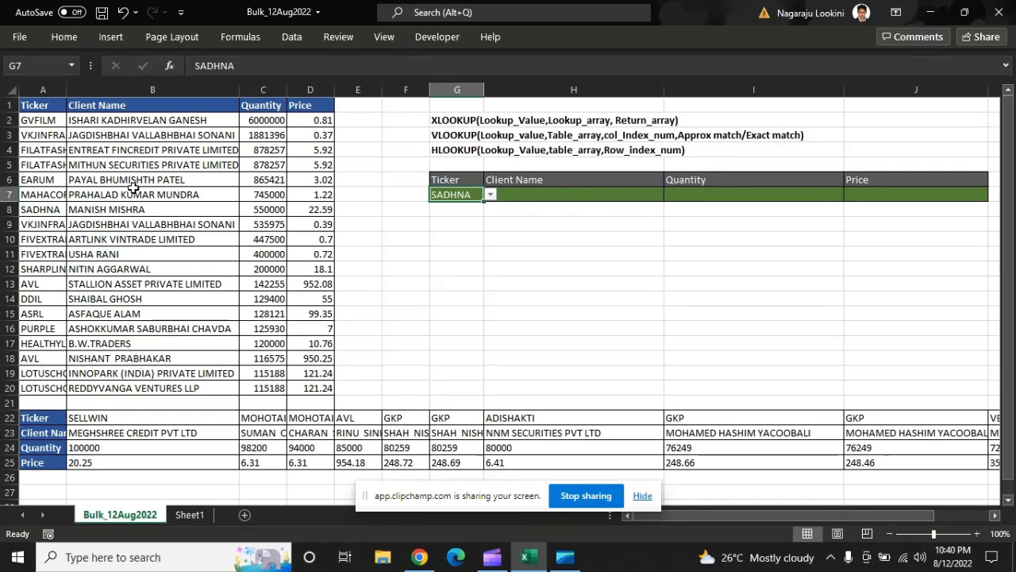
click(490, 194)
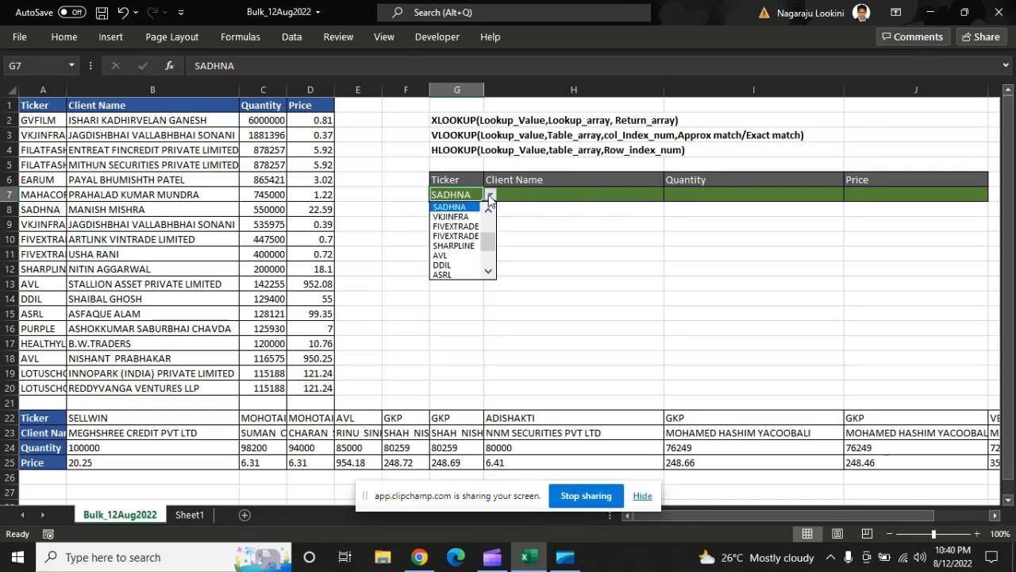
click(462, 247)
click(490, 194)
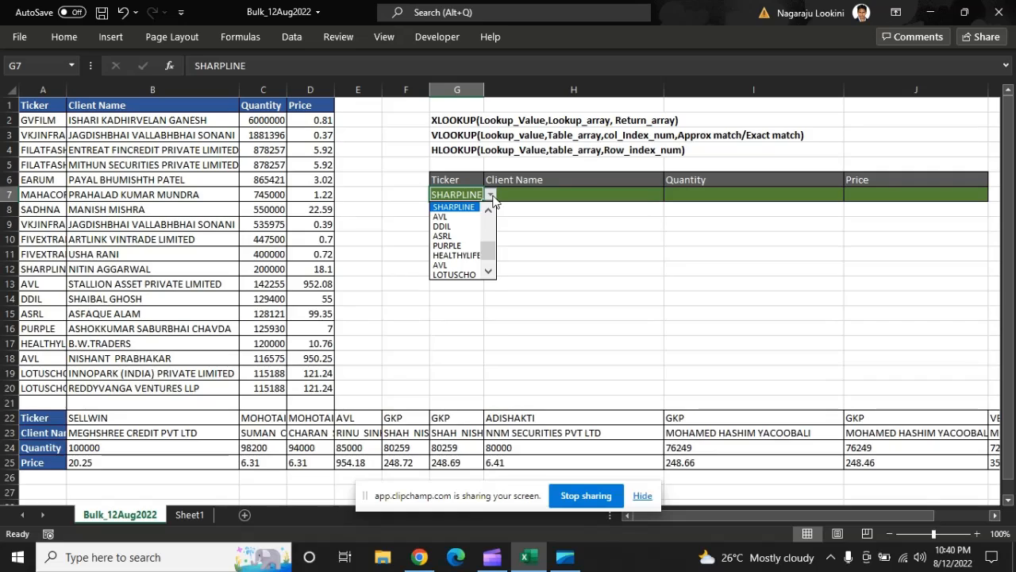
click(456, 255)
click(533, 254)
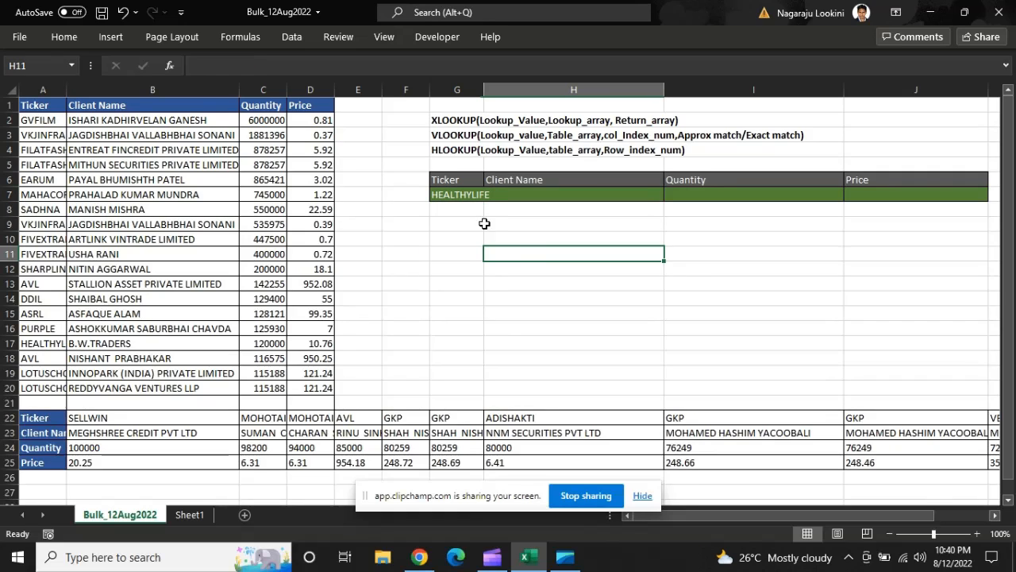
Widen column G moderately so the full ticker in G7 fits inside its cell.
click(452, 194)
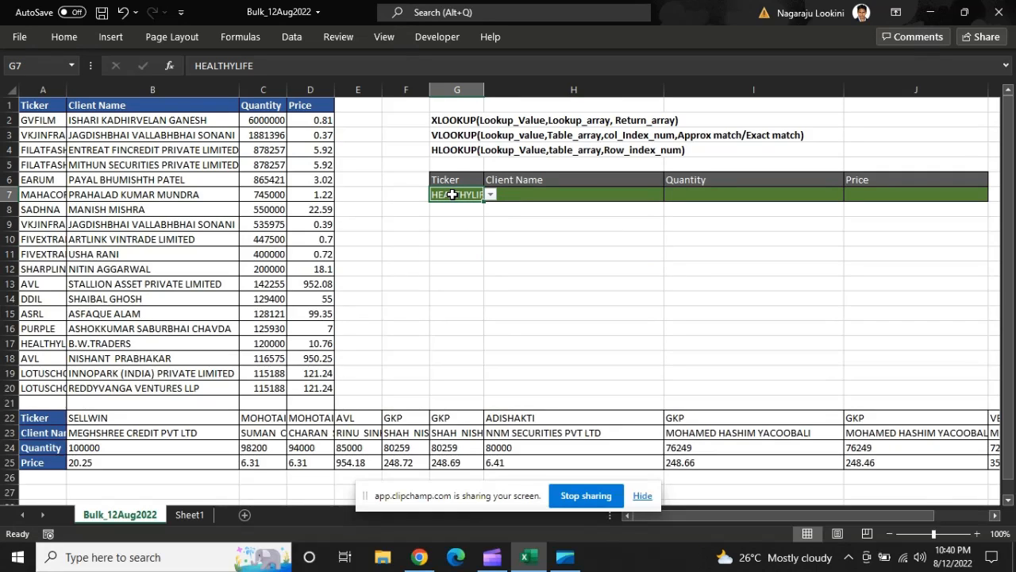
double_click(484, 89)
click(580, 283)
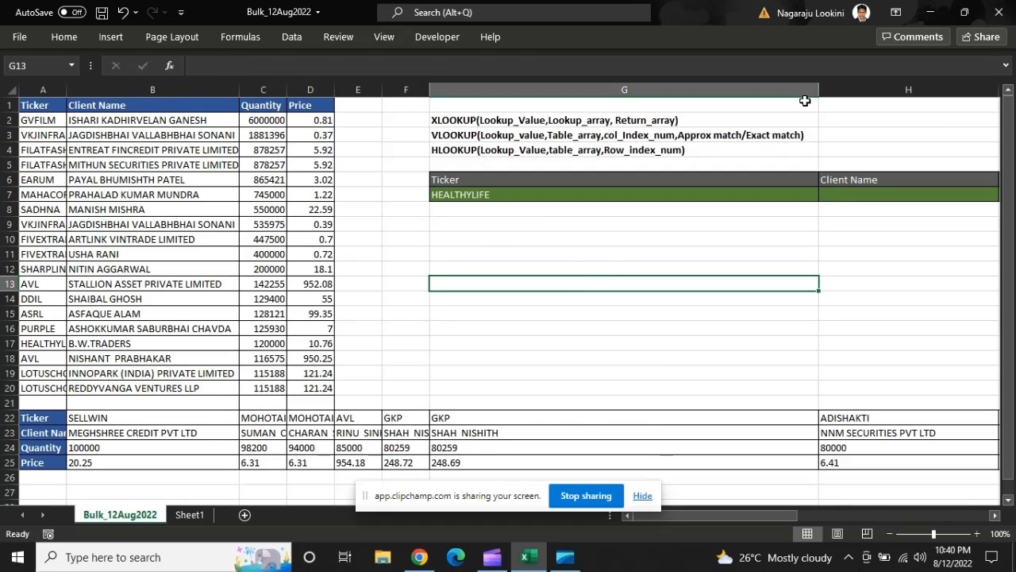
drag(817, 90, 711, 100)
drag(569, 107, 552, 107)
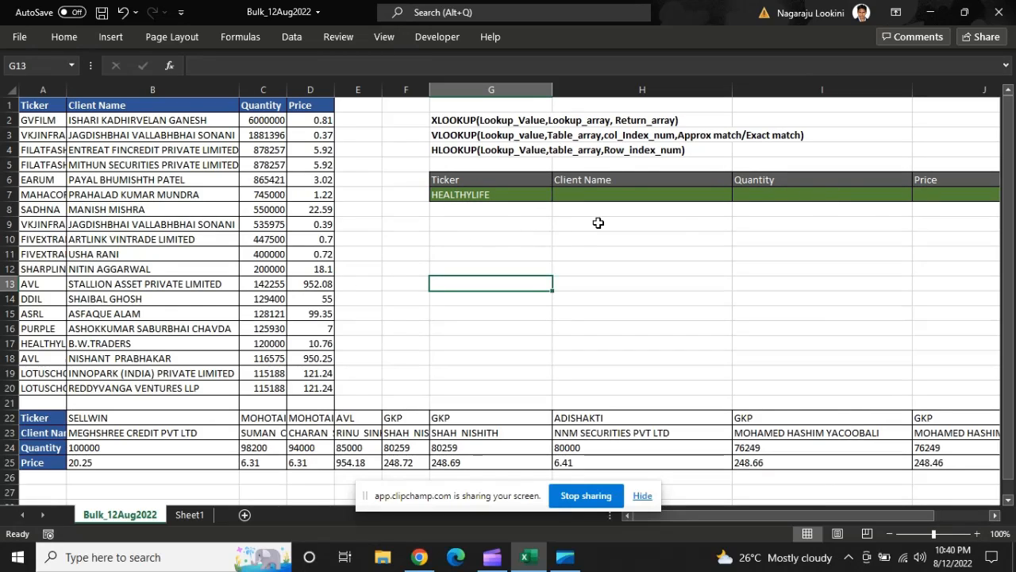
Start an XLOOKUP formula in H7 with G7 as the lookup value and A1:A20 as the lookup array.
click(604, 196)
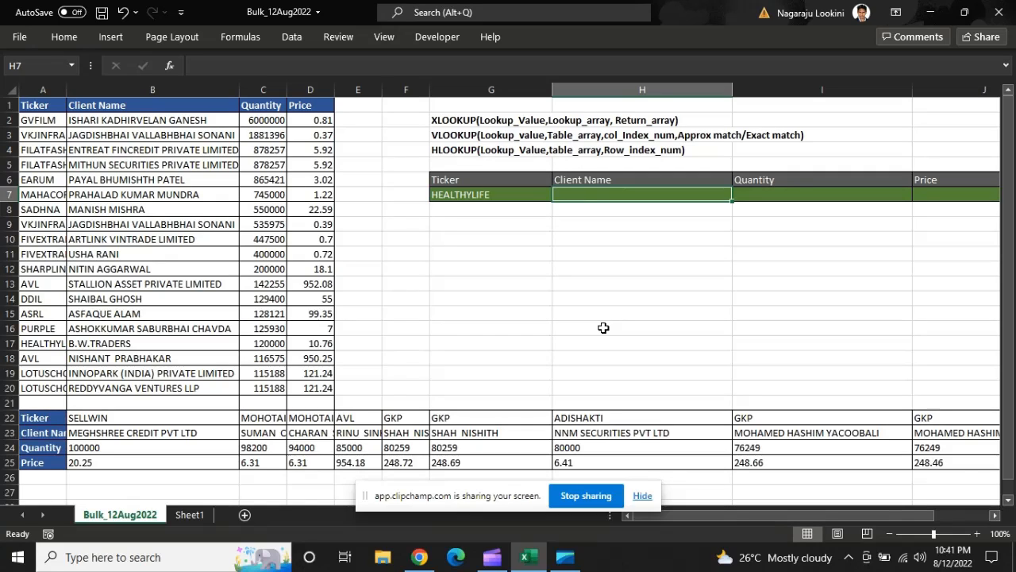
text(=XLOOKUP()
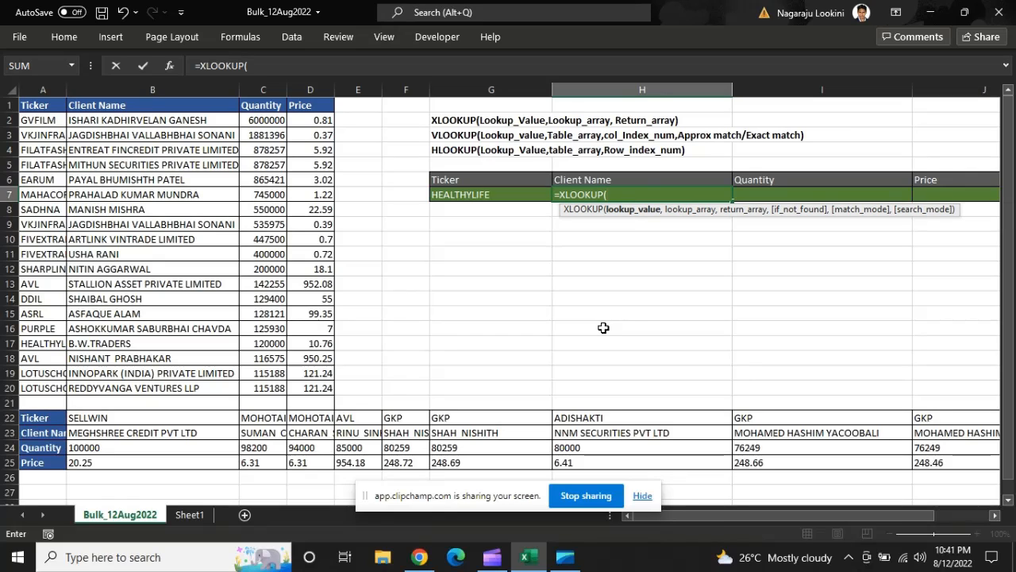
click(467, 197)
text(,)
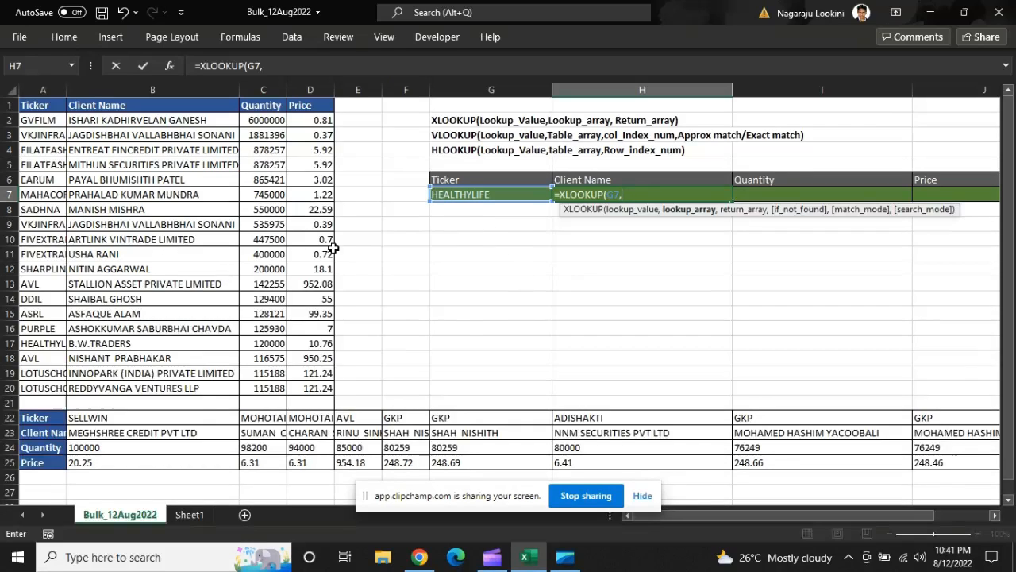
click(42, 108)
drag(42, 109, 43, 389)
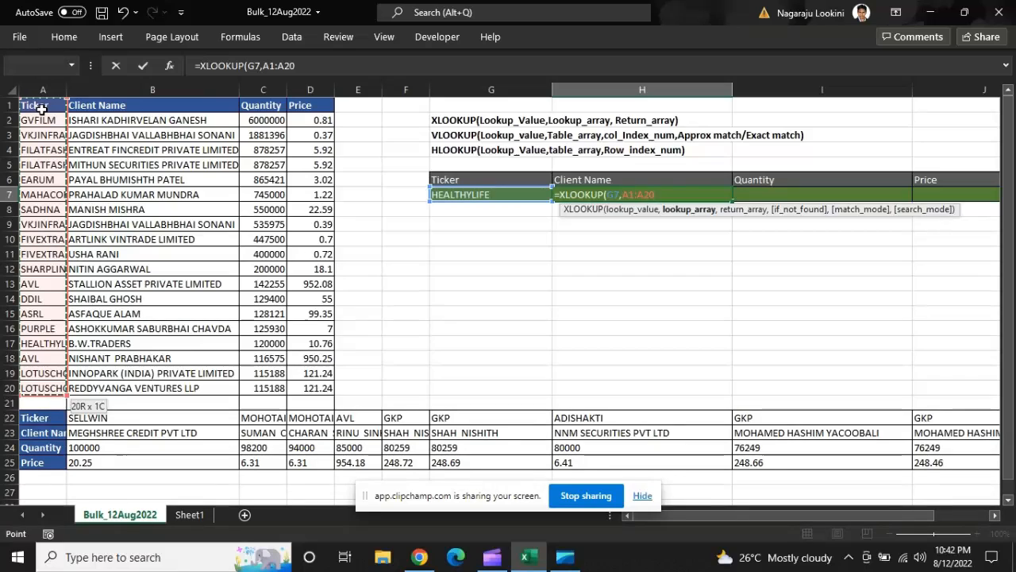
text(,)
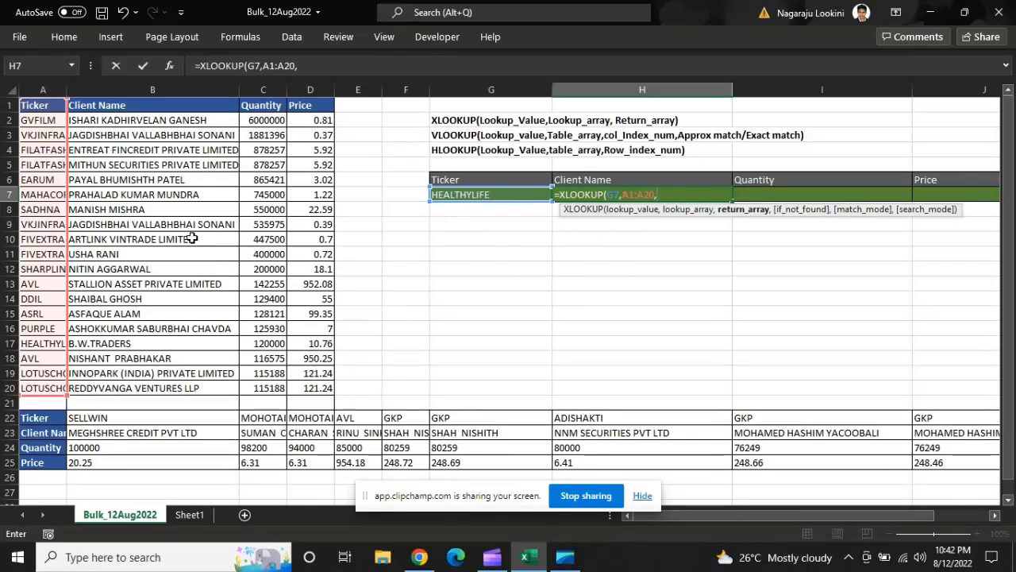
Complete the H7 formula with B1:B20 as the return array and enter =XLOOKUP(G7,A1:A20,B1:B20).
click(161, 106)
drag(161, 107, 161, 389)
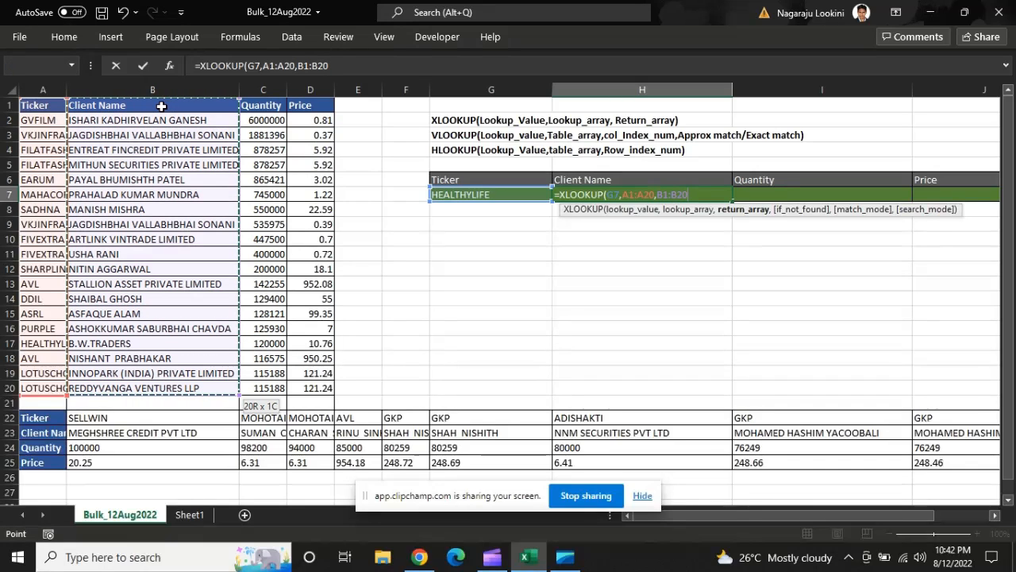
text())
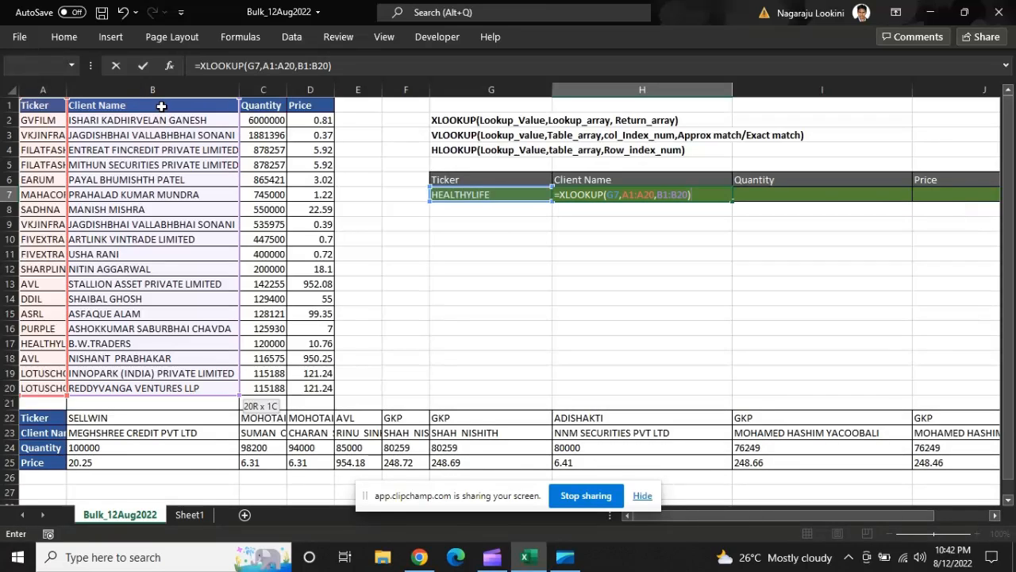
key(Return)
key(Up)
key(Down)
key(Up)
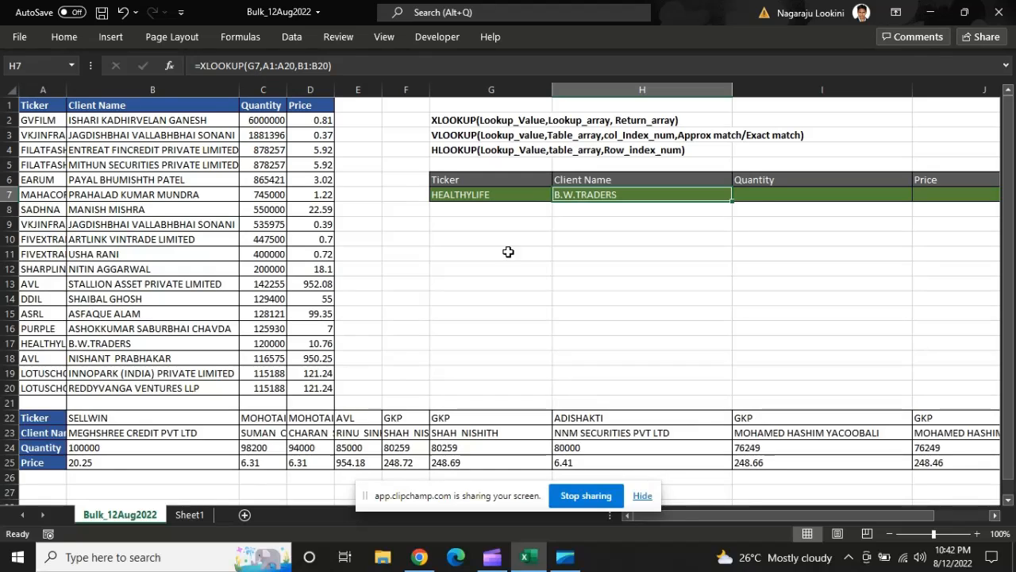
Make every reference in the H7 formula absolute so it reads =XLOOKUP($G$7,$A$1:$A$20,$B$1:$B$20).
click(253, 65)
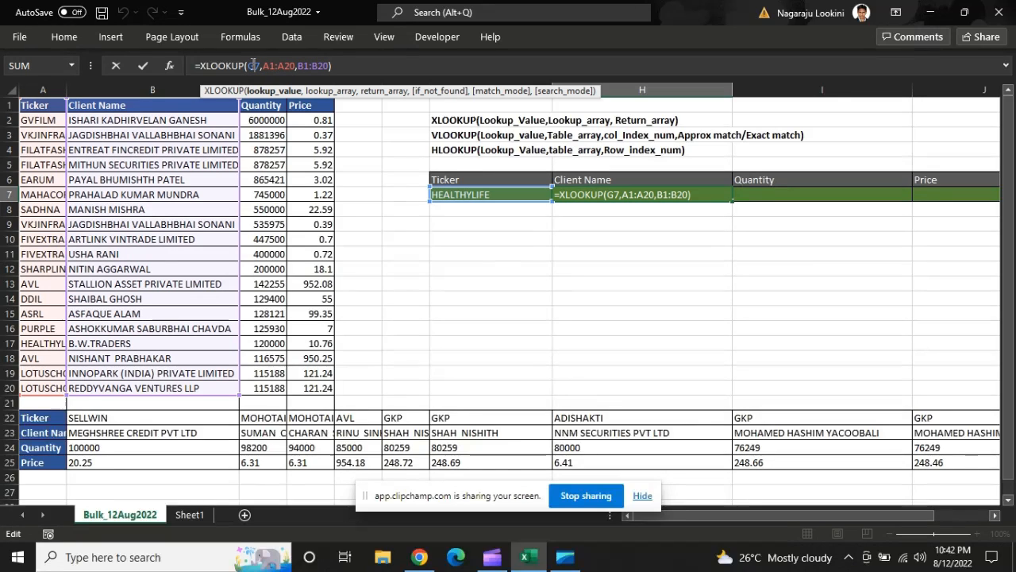
key(F4)
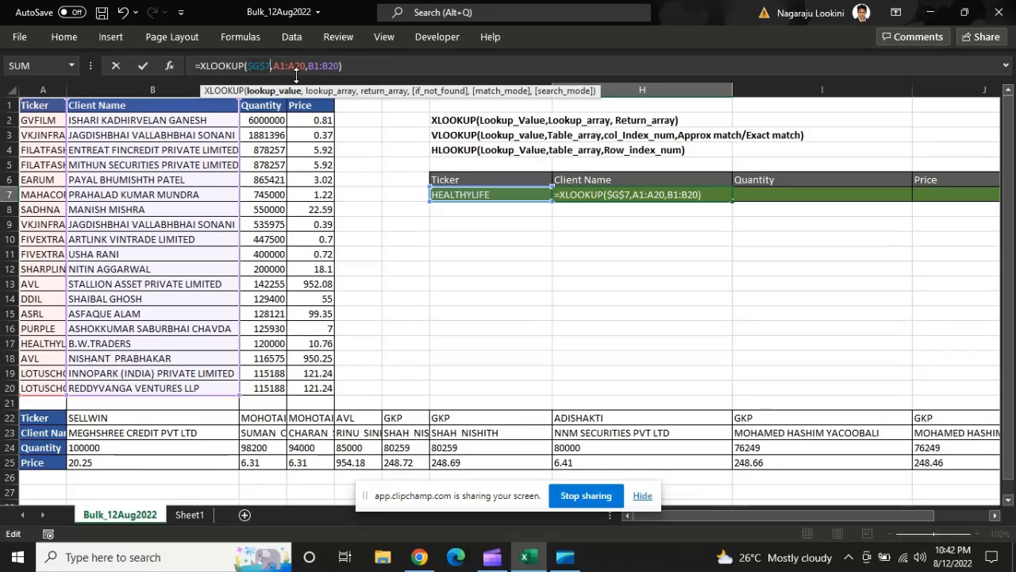
click(288, 66)
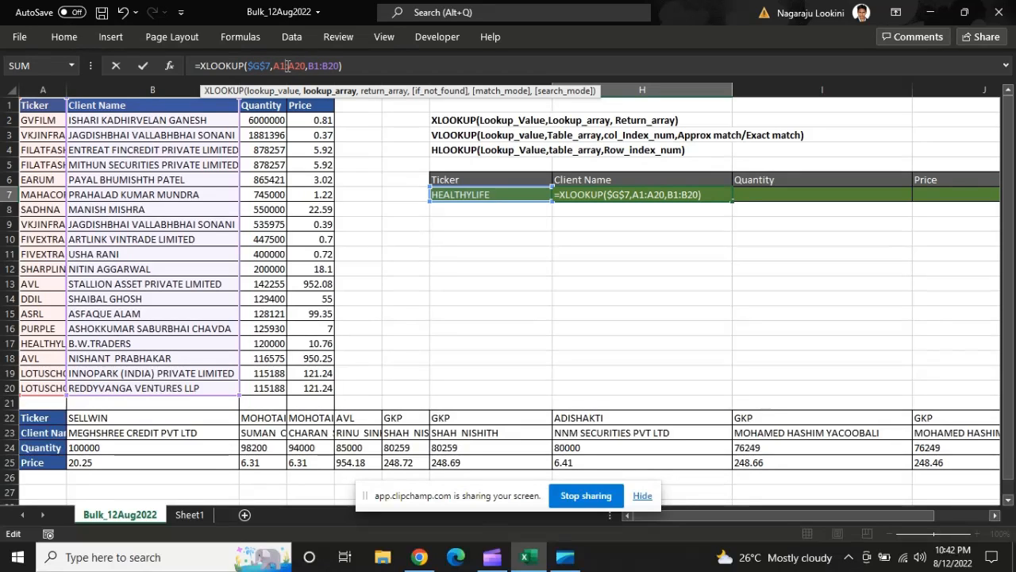
key(F4)
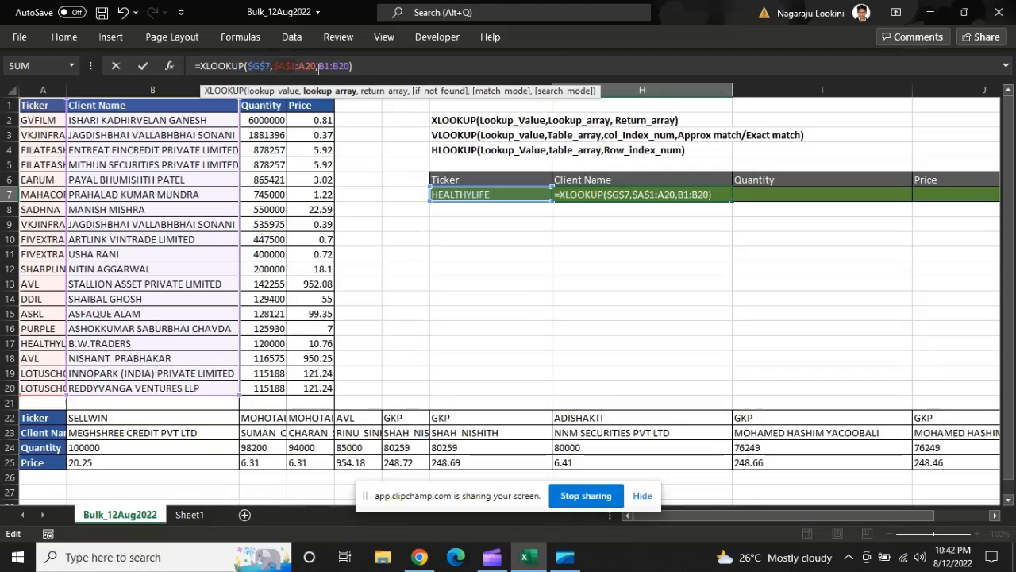
key(F4)
click(337, 67)
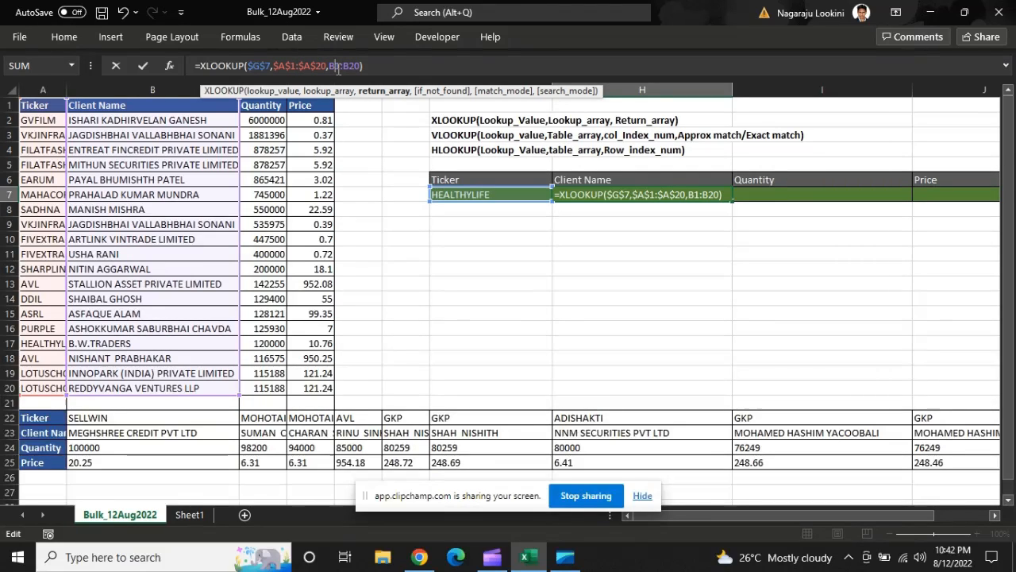
key(F4)
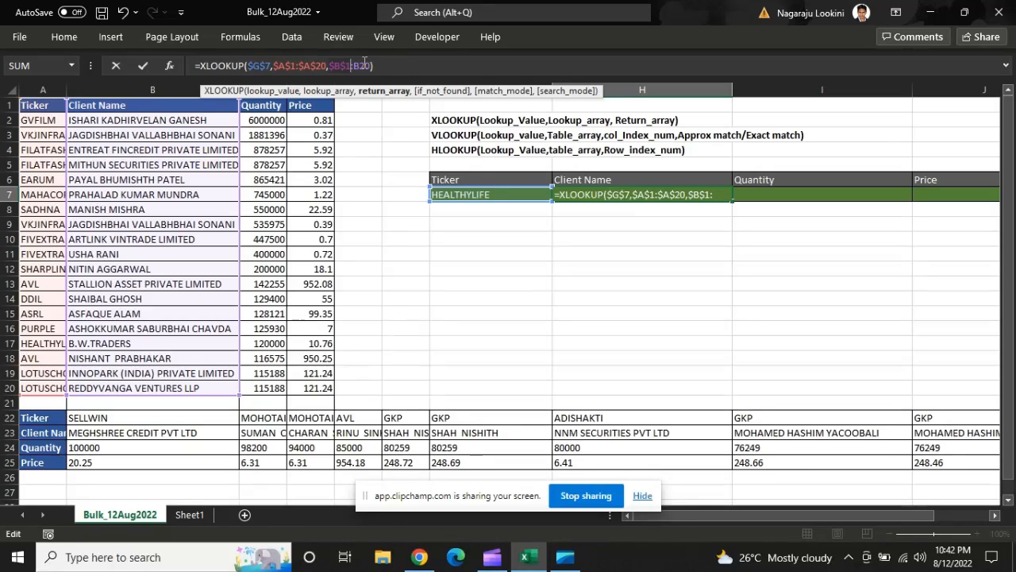
click(363, 66)
key(F4)
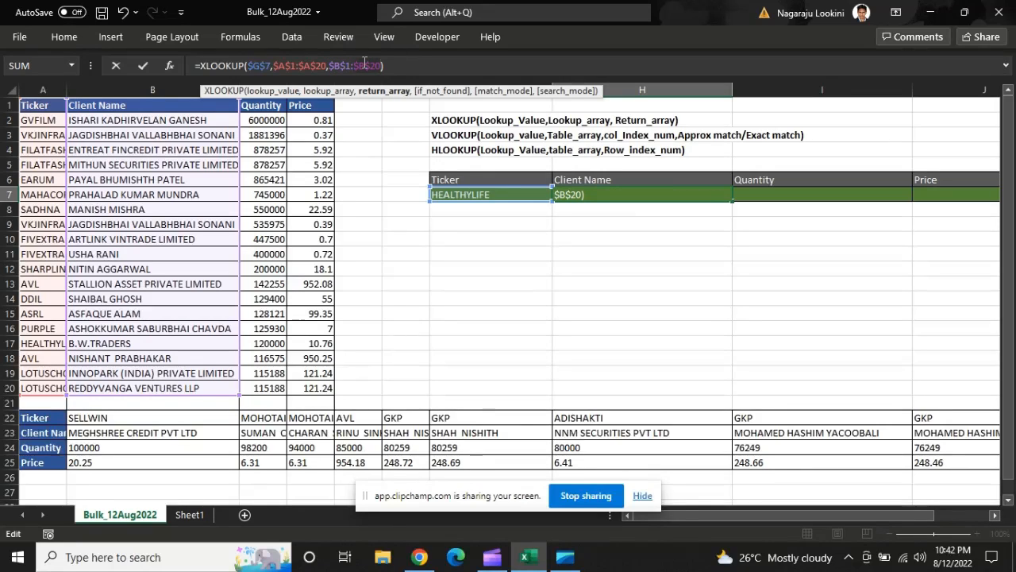
key(Return)
key(Up)
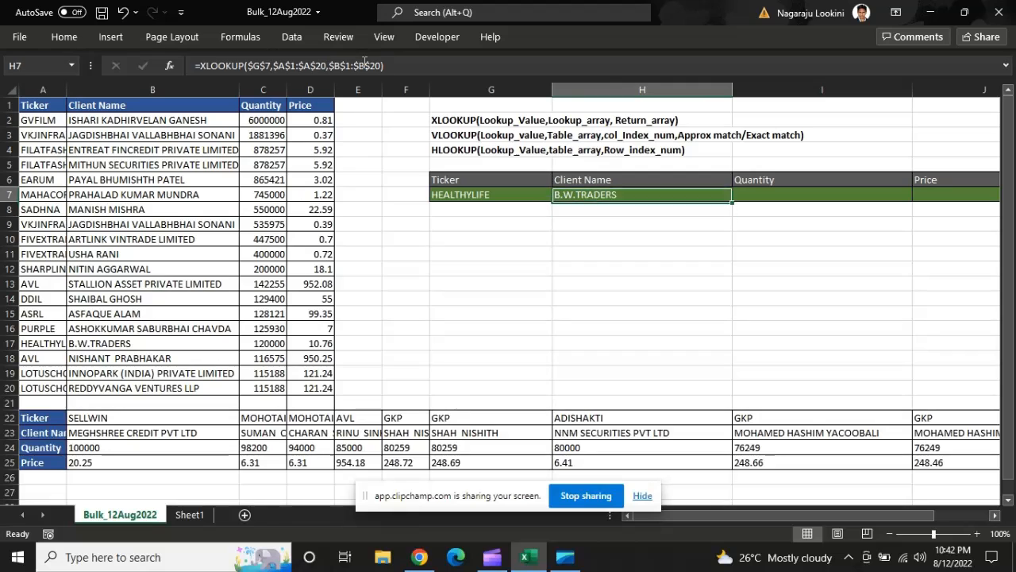
key(Right)
key(Right)
key(Left)
key(Left)
key(Left)
key(Left)
key(Left)
key(Left)
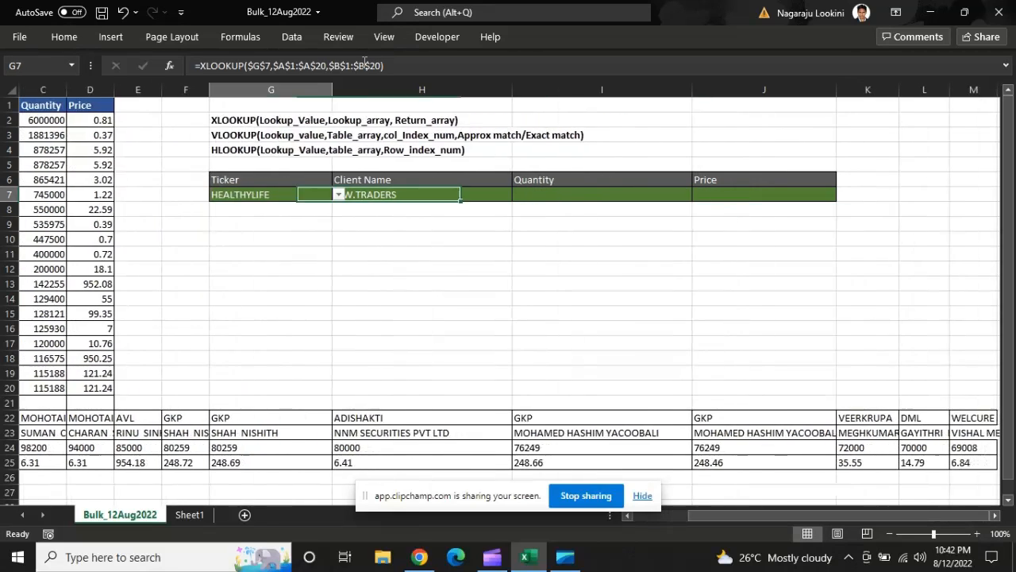
key(Left)
key(Left)
key(Left)
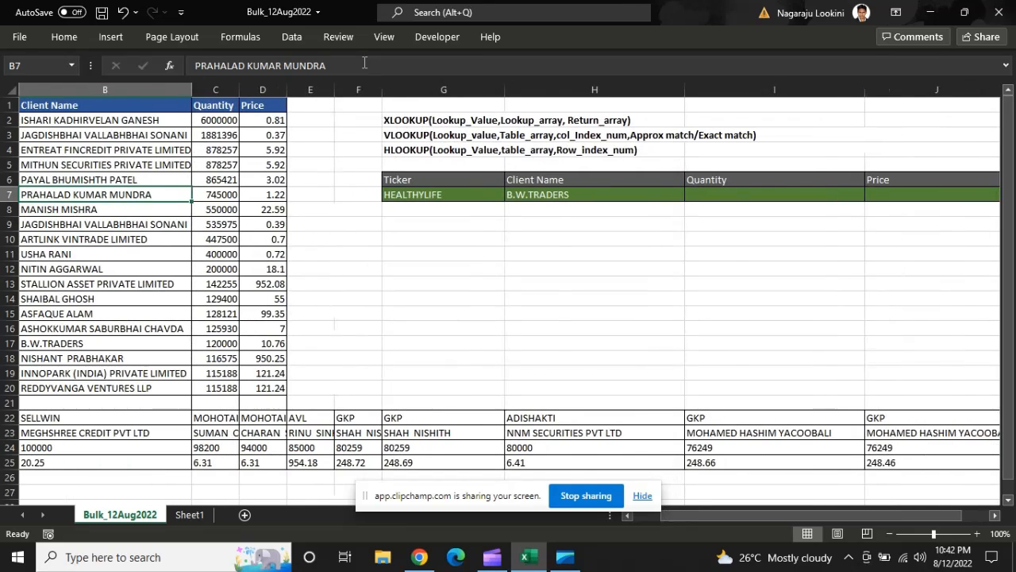
key(Right)
key(Right)
key(Right)
key(Right)
key(Right)
key(Right)
key(Right)
Copy the XLOOKUP formula from the Client Name result in H7 into the Quantity cell I7.
key(ctrl+c)
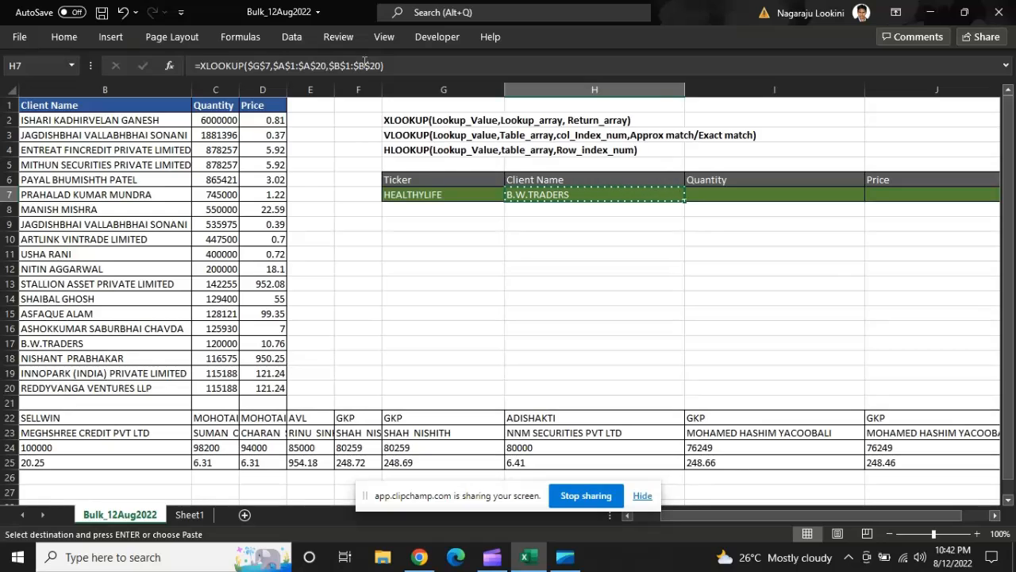
key(Right)
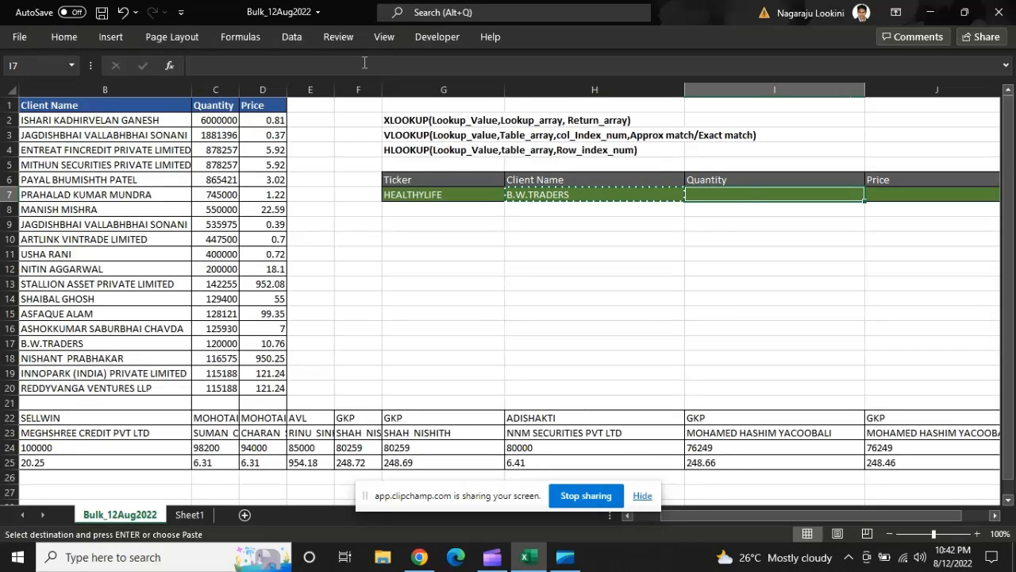
key(ctrl+v)
key(Escape)
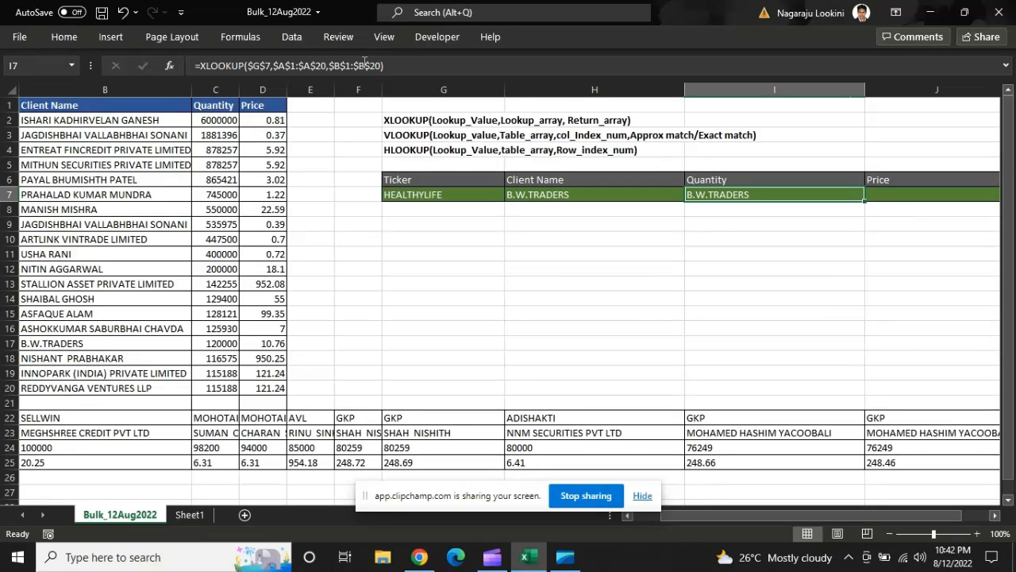
Change the return array of the Quantity formula in I7 to $C$1:$C$20.
scroll(411, 161, right, 3)
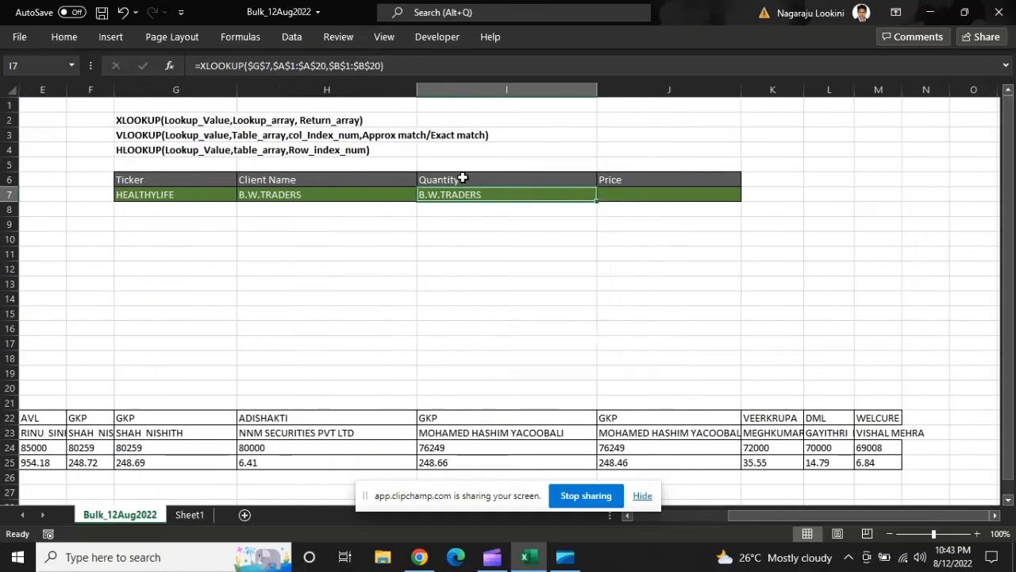
scroll(364, 262, left, 3)
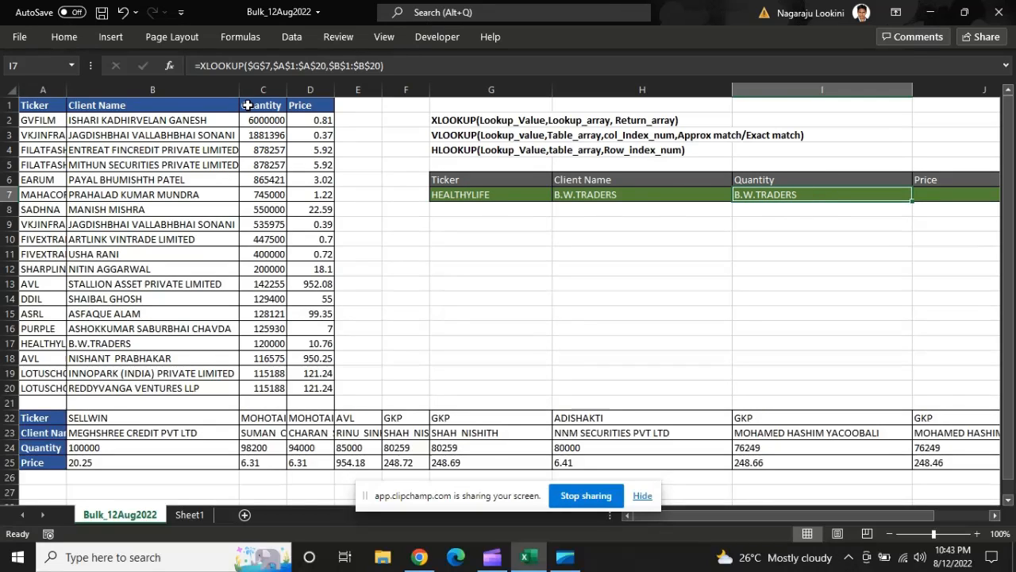
click(336, 65)
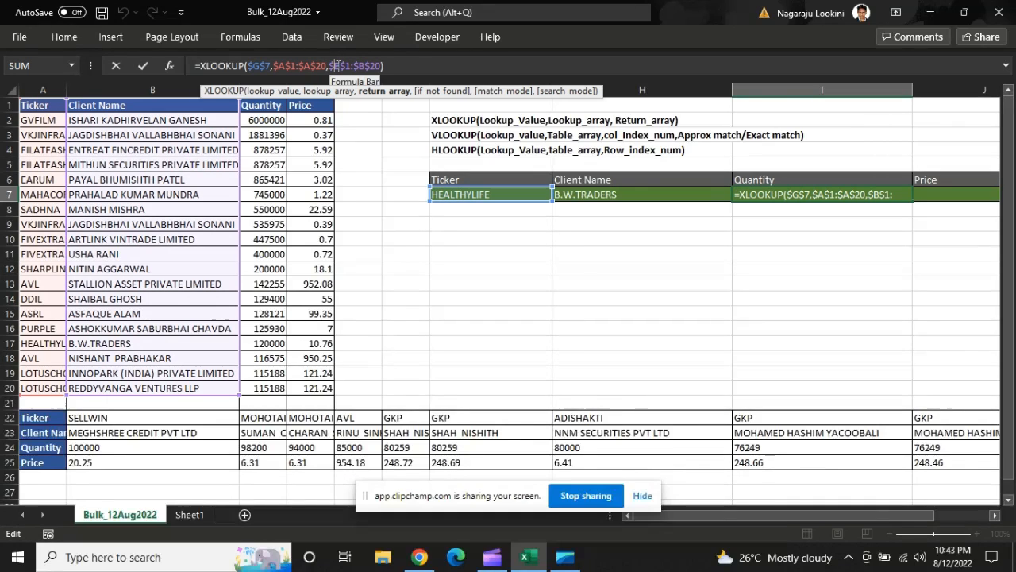
key(BackSpace)
text(c)
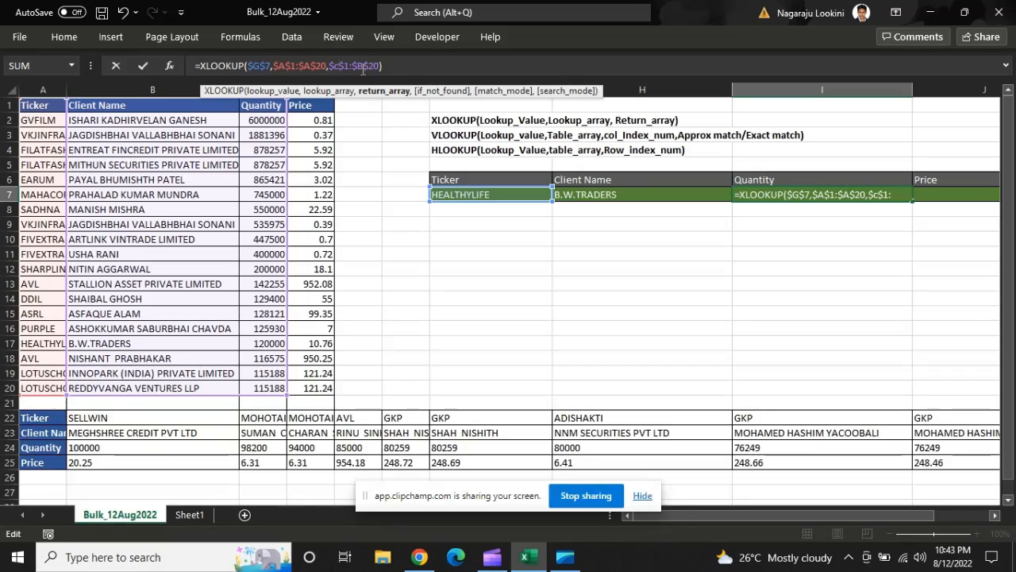
click(362, 66)
key(BackSpace)
text(c)
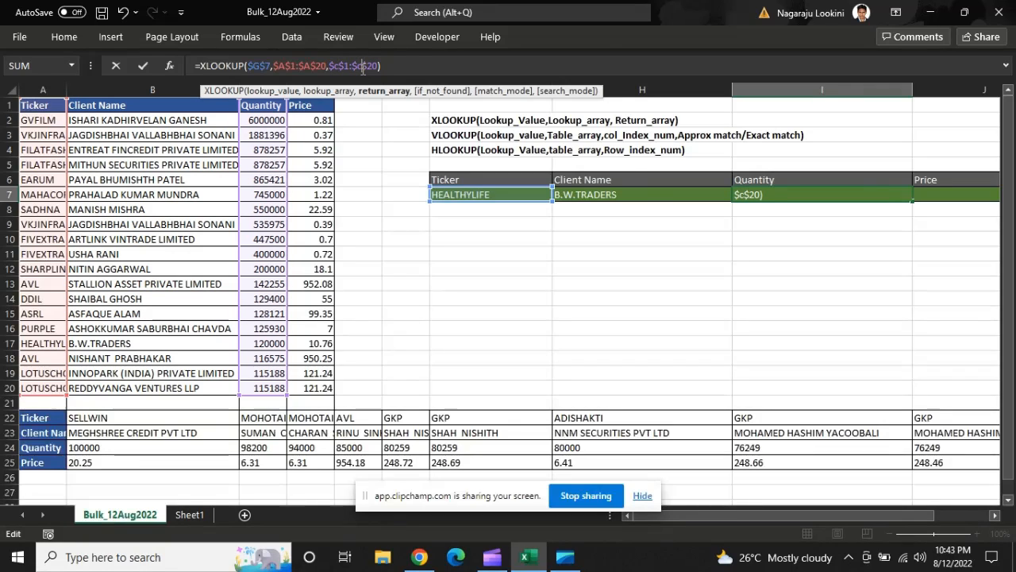
key(Return)
key(Up)
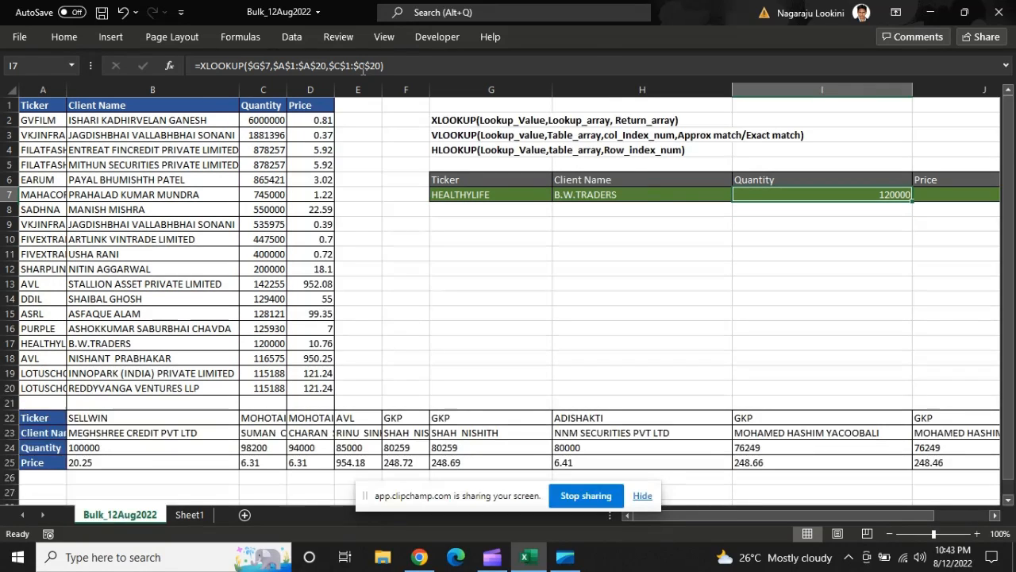
Copy the Quantity formula from I7 into the Price cell J7.
key(Right)
key(Left)
key(ctrl+c)
key(Right)
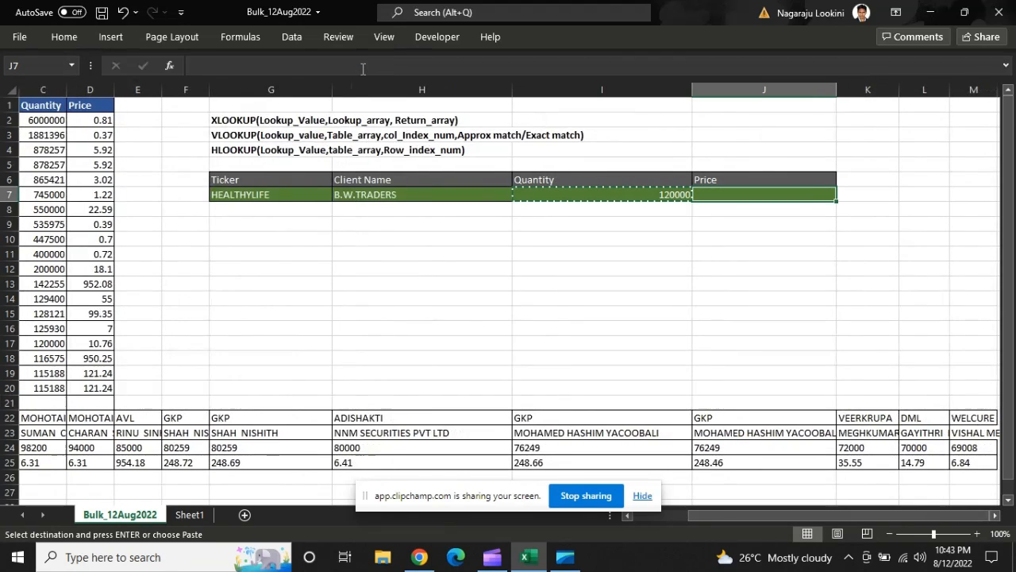
key(ctrl+v)
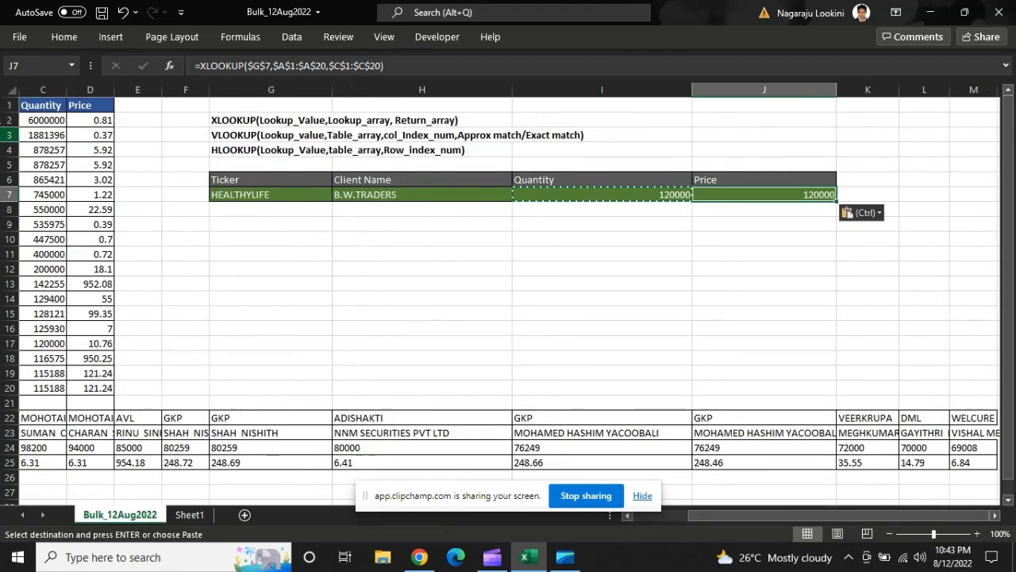
Change the return array of the Price formula in J7 to $D$1:$D$20.
click(343, 65)
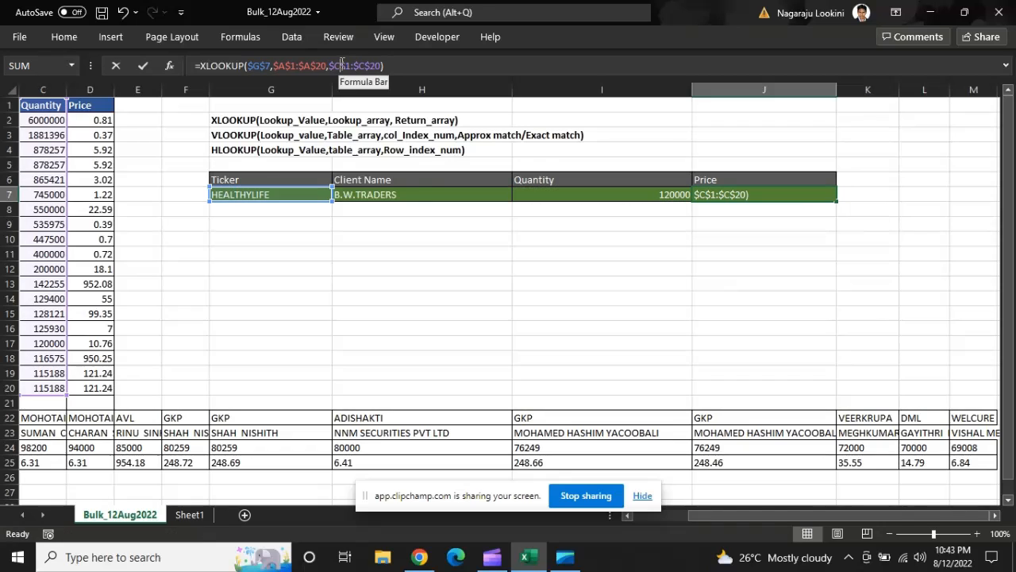
key(BackSpace)
text(d)
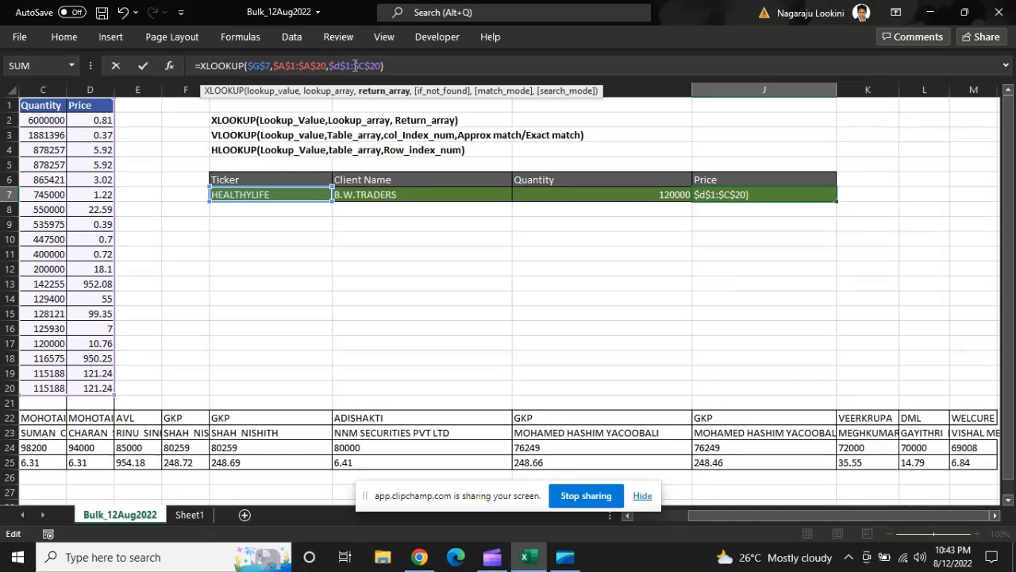
click(366, 65)
key(BackSpace)
text(d)
key(Return)
key(Up)
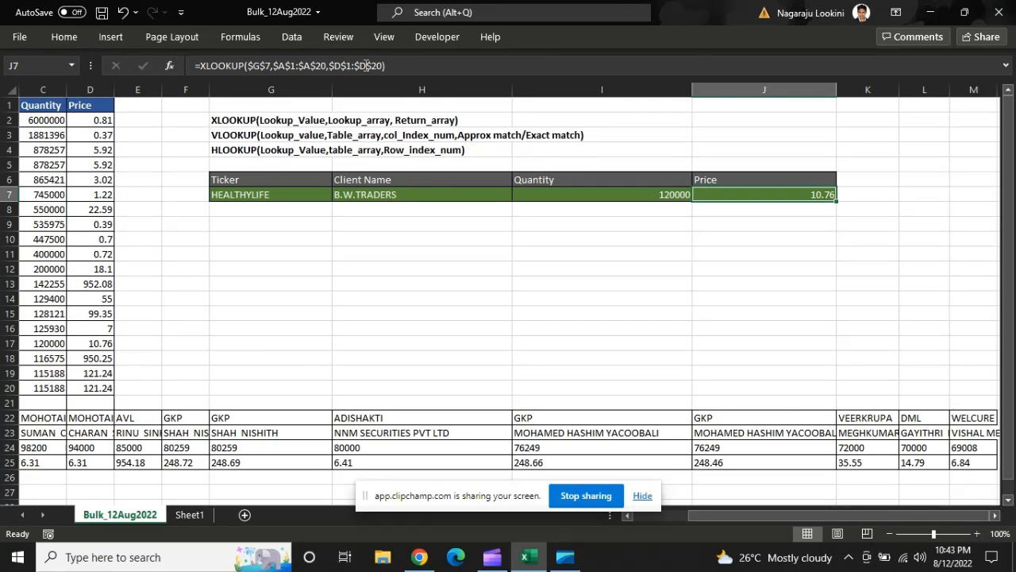
Set the lookup ticker in G7 to DDIL from the cell's list and check the client name, quantity and price results.
key(Left)
key(Home)
key(Right)
key(Right)
key(Right)
key(Right)
key(Right)
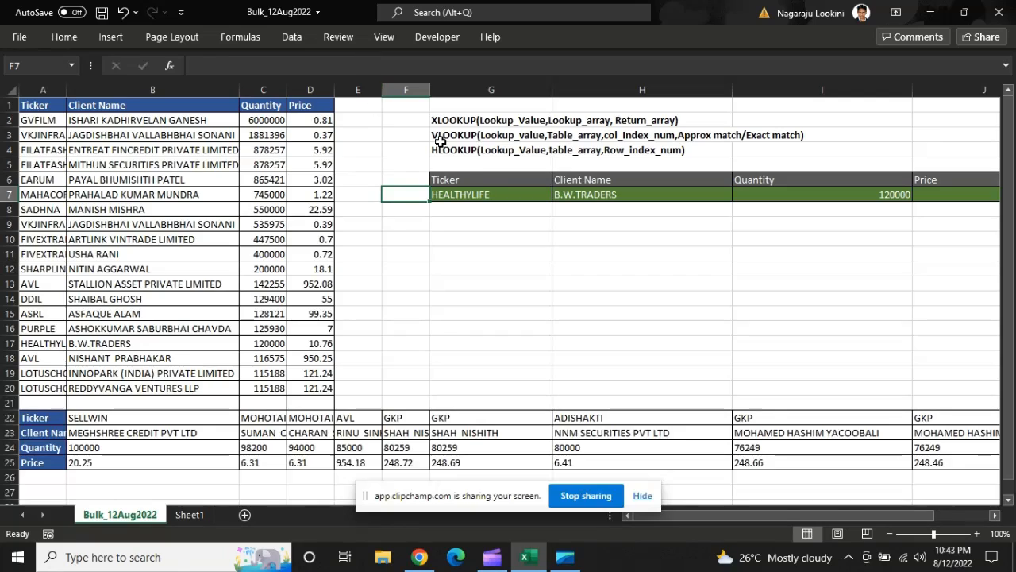
click(471, 194)
click(559, 195)
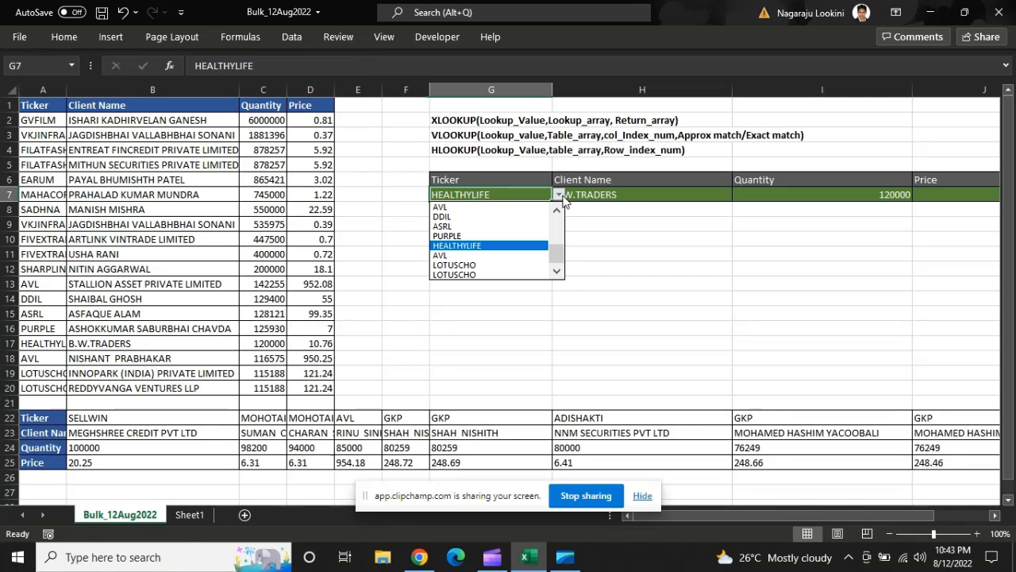
click(481, 217)
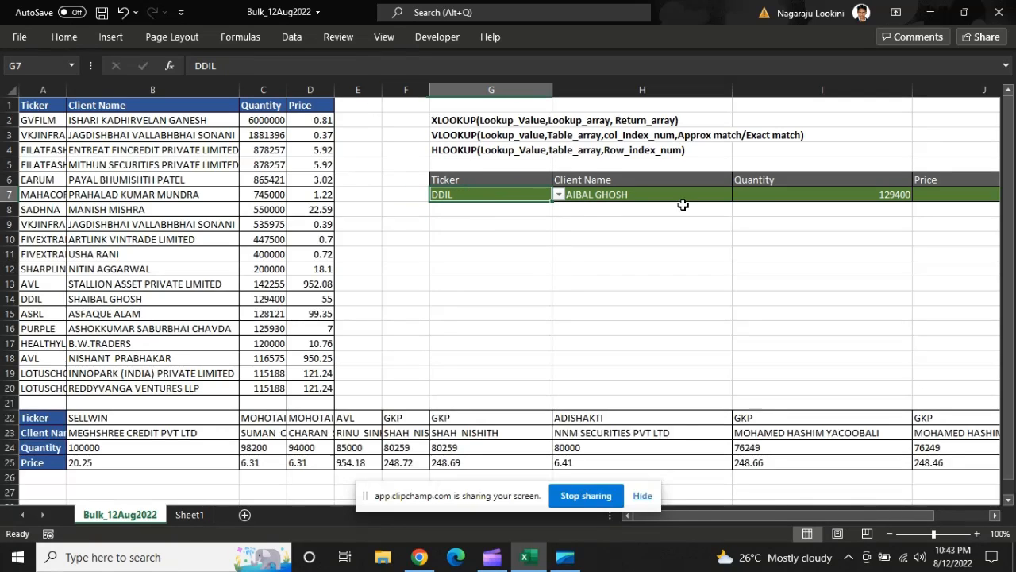
scroll(659, 263, right, 2)
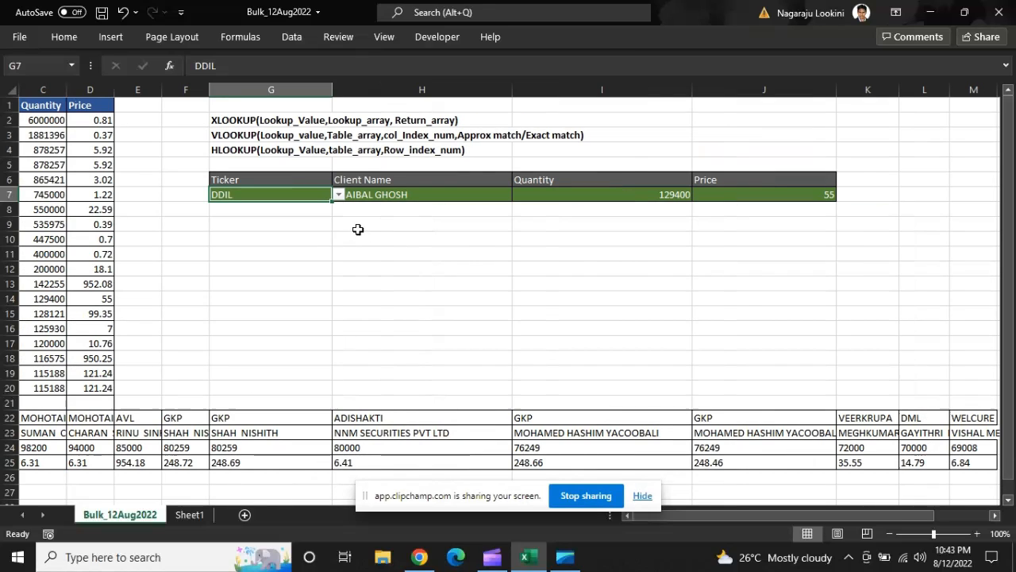
key(Left)
key(Left)
key(Left)
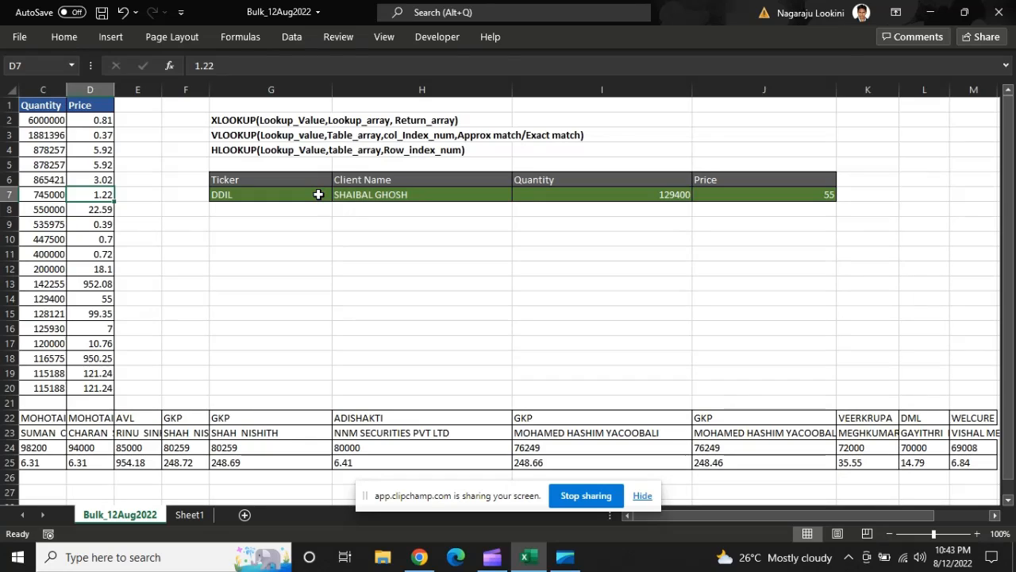
click(294, 266)
click(263, 195)
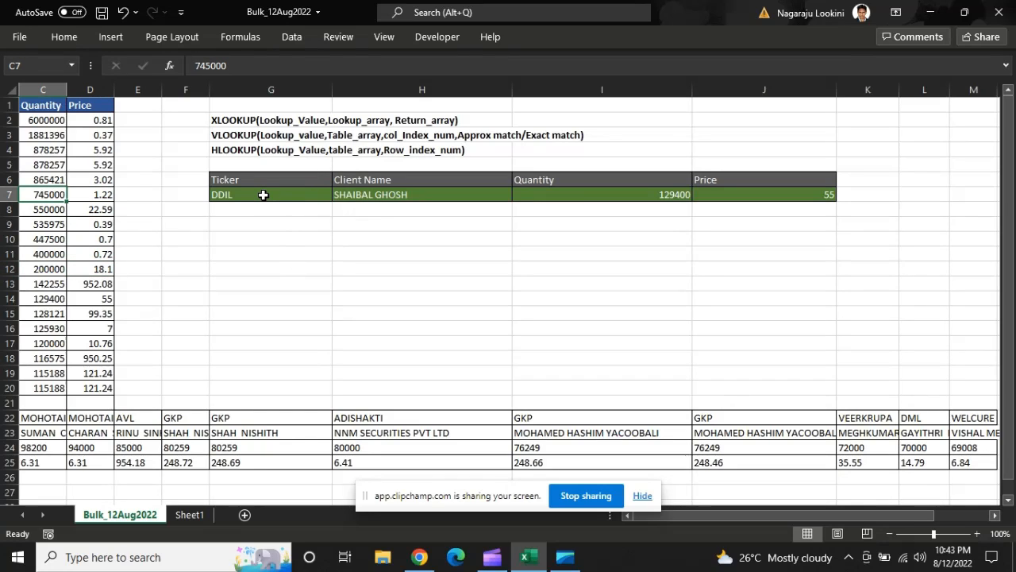
key(Right)
key(Right)
key(Right)
key(Right)
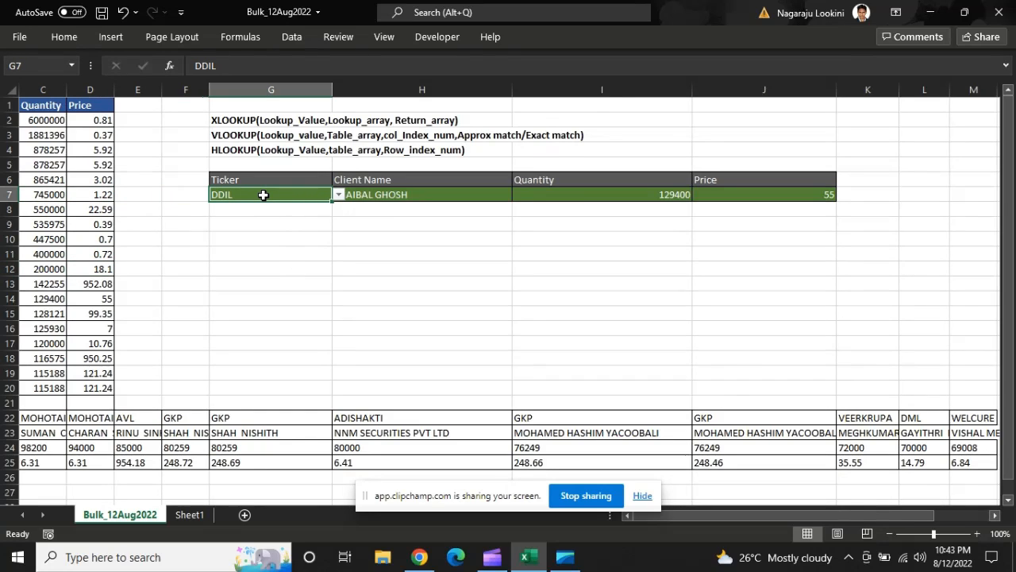
key(Left)
key(Left)
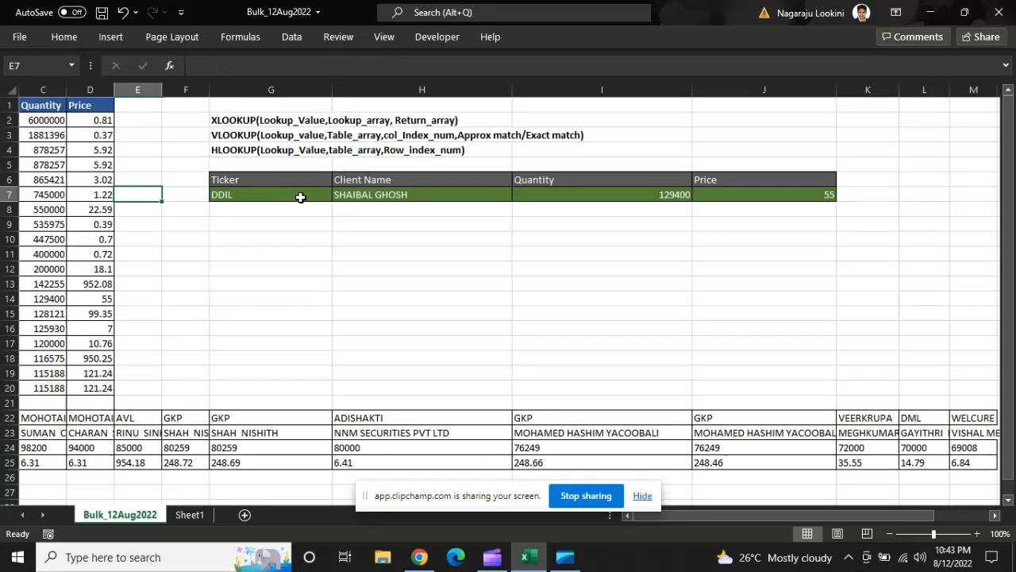
click(275, 297)
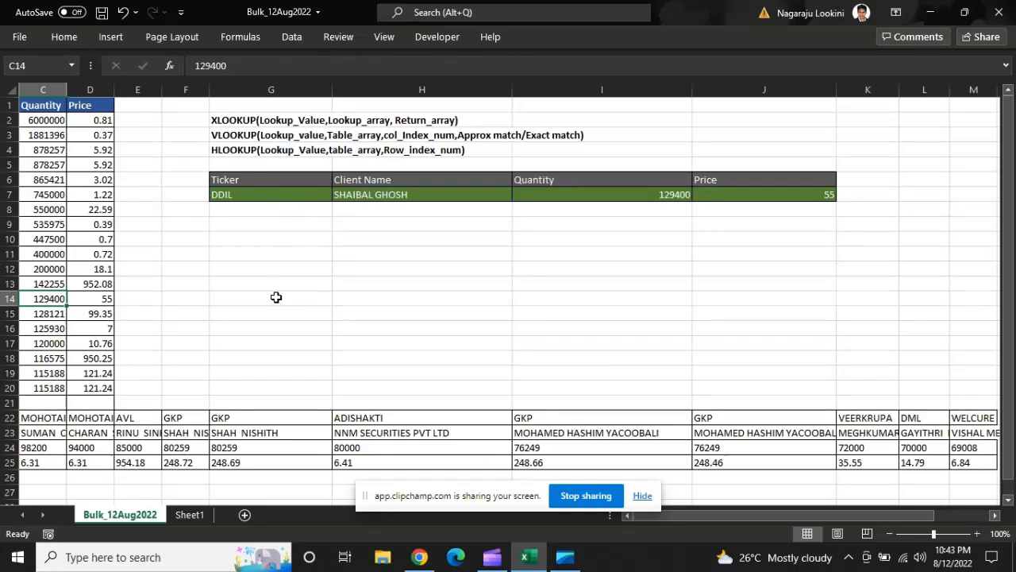
key(Up)
key(Up)
key(Up)
key(Up)
key(Up)
key(Up)
key(Up)
key(Right)
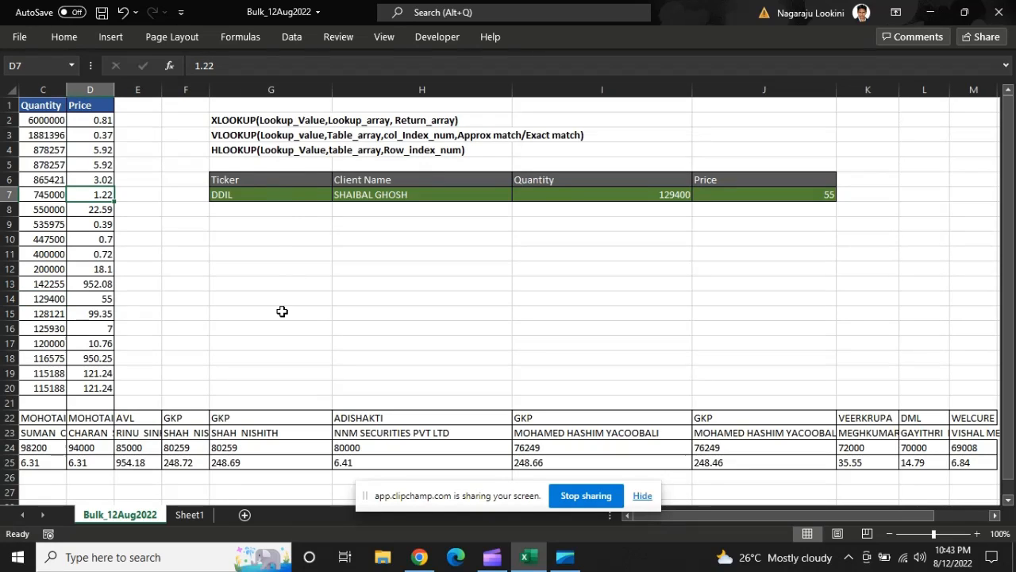
key(Right)
key(Right)
key(Right)
key(Right)
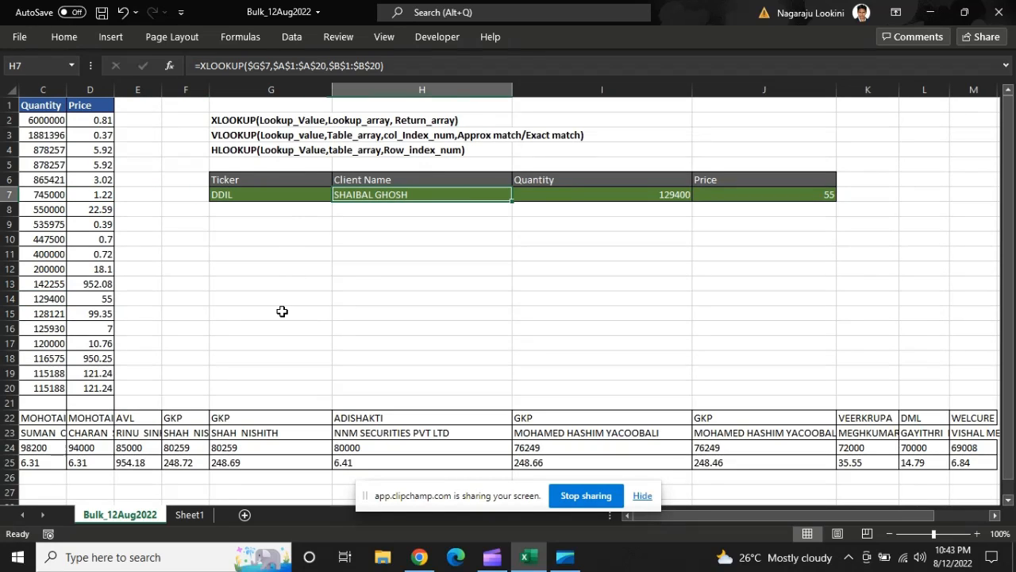
Clear the XLOOKUP formulas from the Client Name, Quantity and Price cells H7, I7 and J7.
key(Delete)
key(Right)
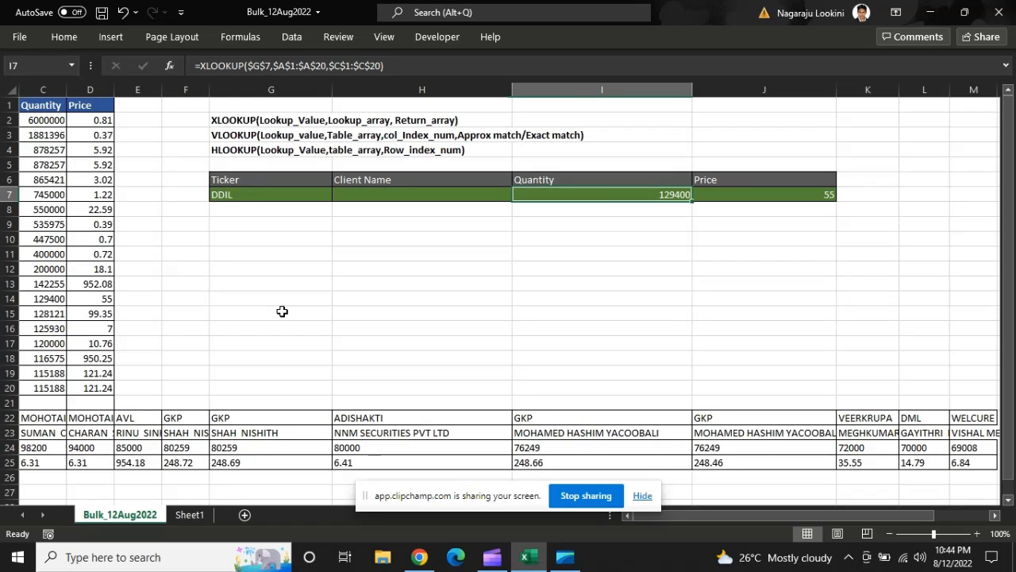
key(Delete)
key(Right)
key(Delete)
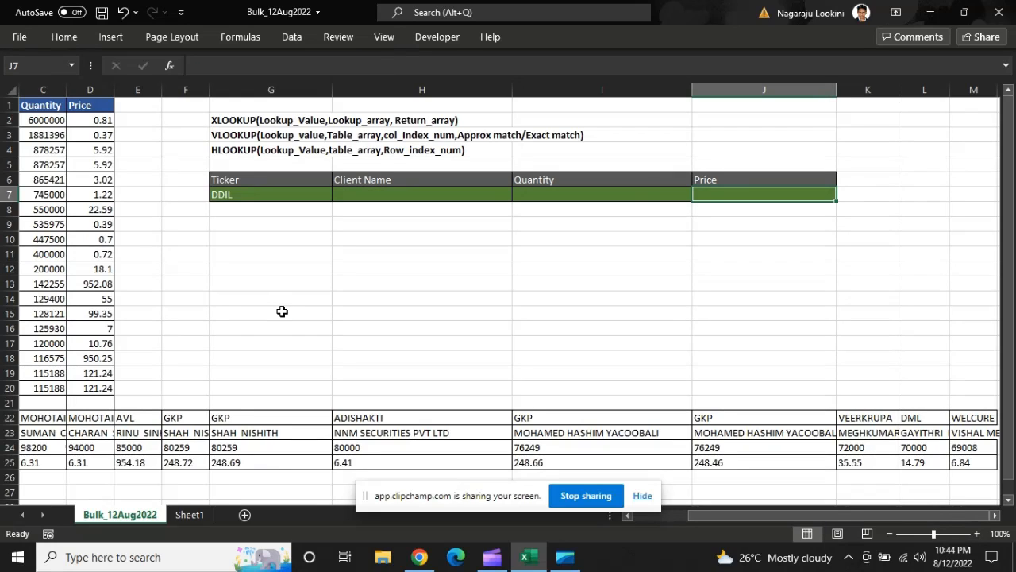
key(Left)
key(Left)
key(Left)
key(Left)
key(Left)
key(Left)
key(Left)
key(Left)
key(Left)
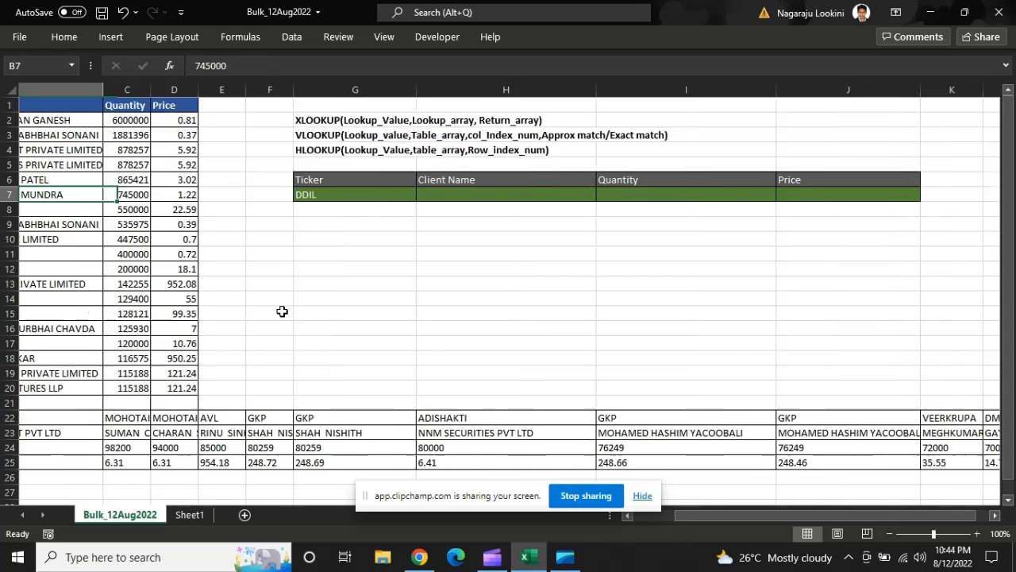
key(Right)
key(Right)
key(Right)
key(Right)
key(Right)
key(Right)
key(Right)
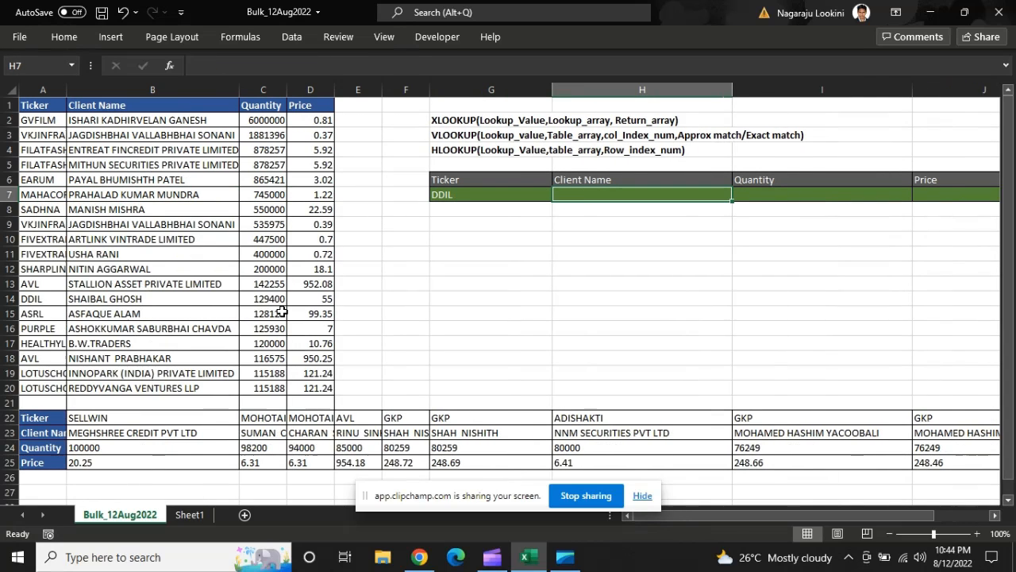
key(Down)
key(Up)
key(Up)
key(Down)
key(Down)
key(Down)
key(Up)
key(Up)
key(Up)
key(Down)
key(Down)
key(Down)
key(Up)
key(Up)
key(Up)
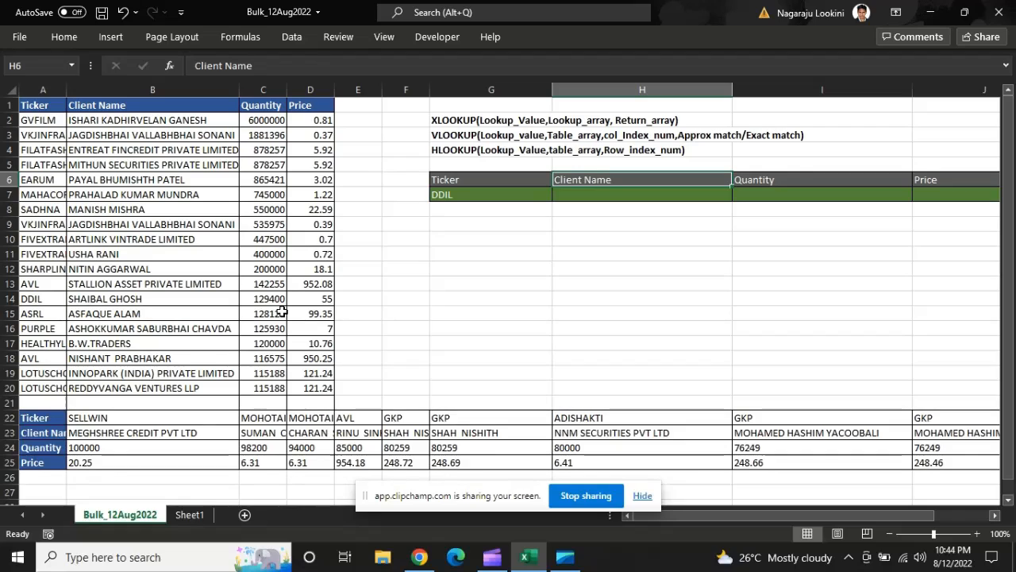
key(Down)
key(Down)
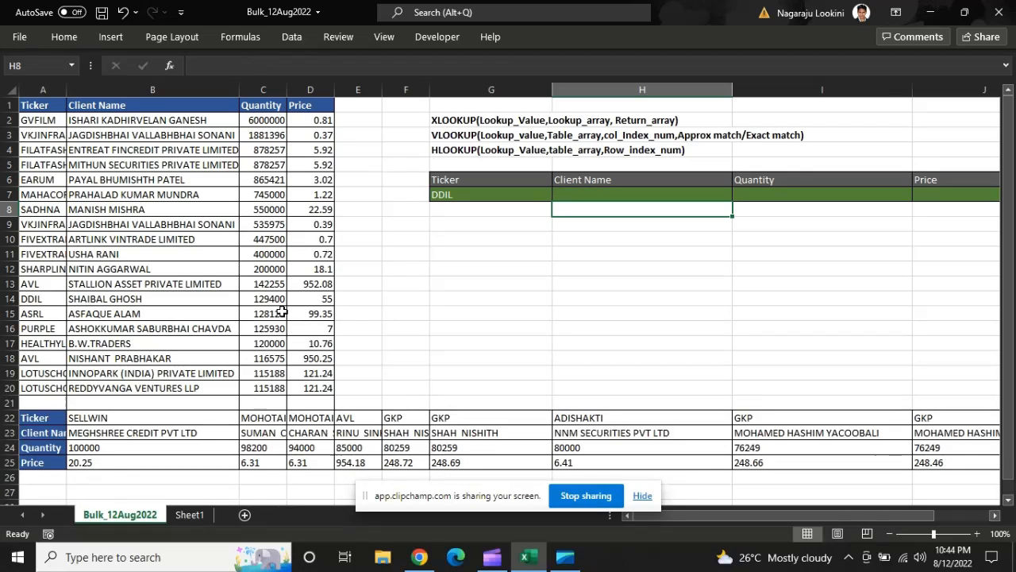
key(Up)
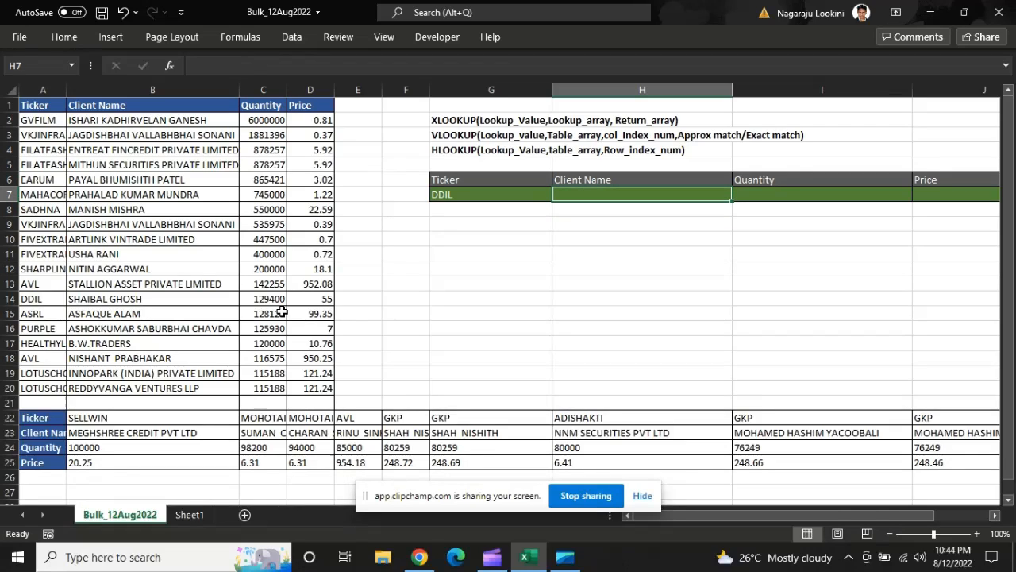
key(Down)
key(Down)
key(Down)
key(Up)
key(Up)
key(Up)
Start a VLOOKUP formula in the Client Name cell H7 with G7 as the lookup value.
text(=)
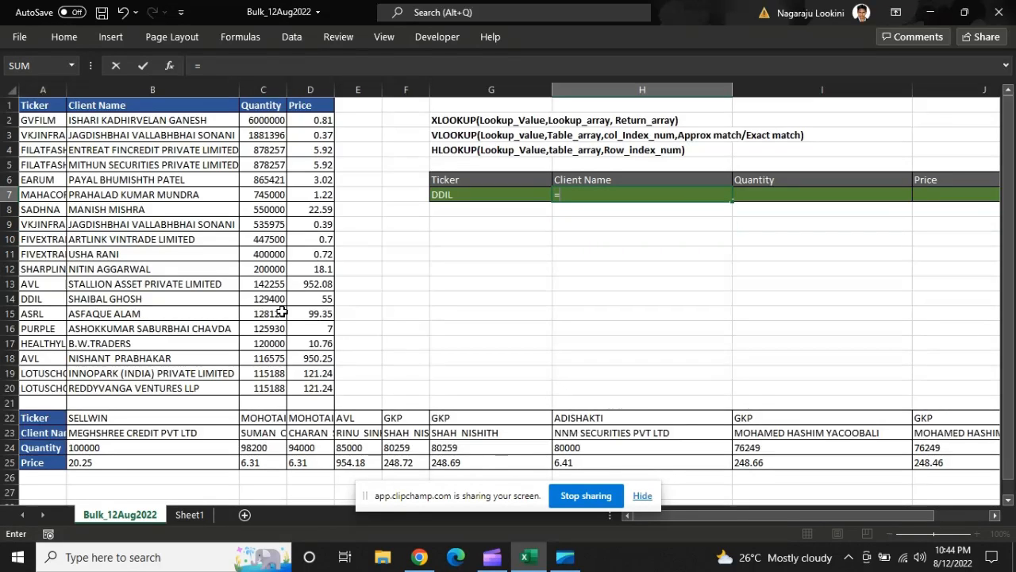
text(VLOO)
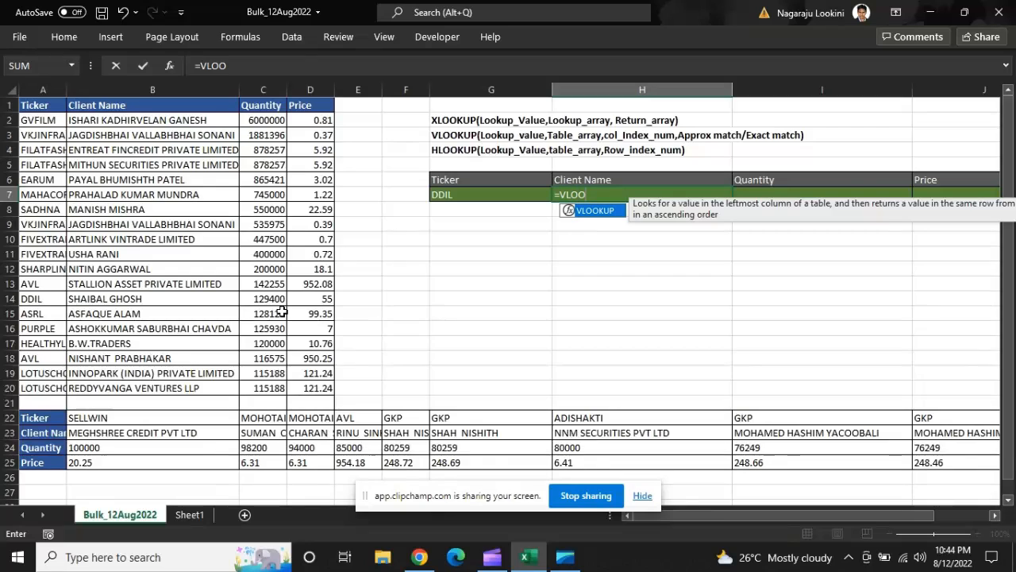
text(KUP()
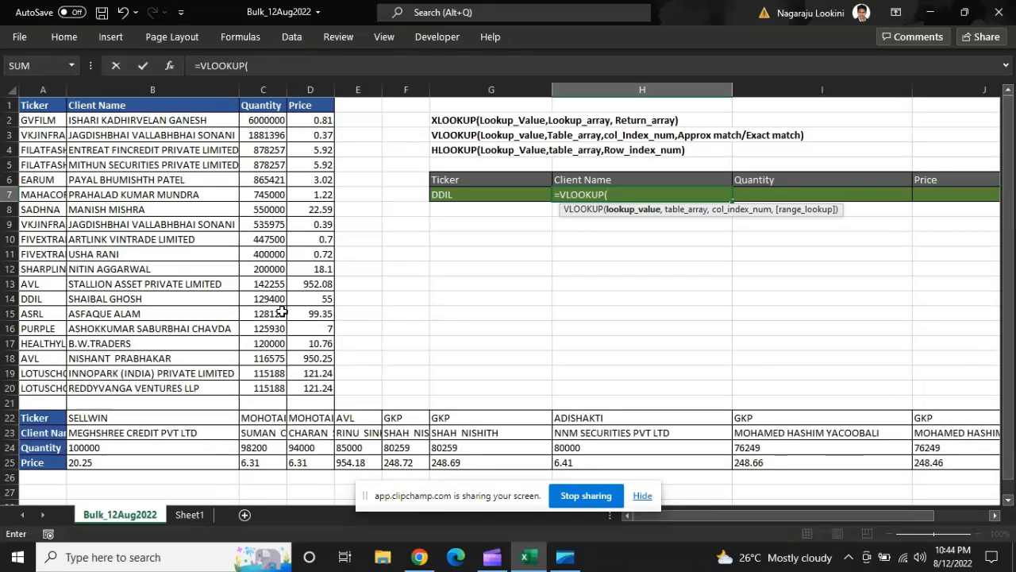
click(446, 198)
text(,)
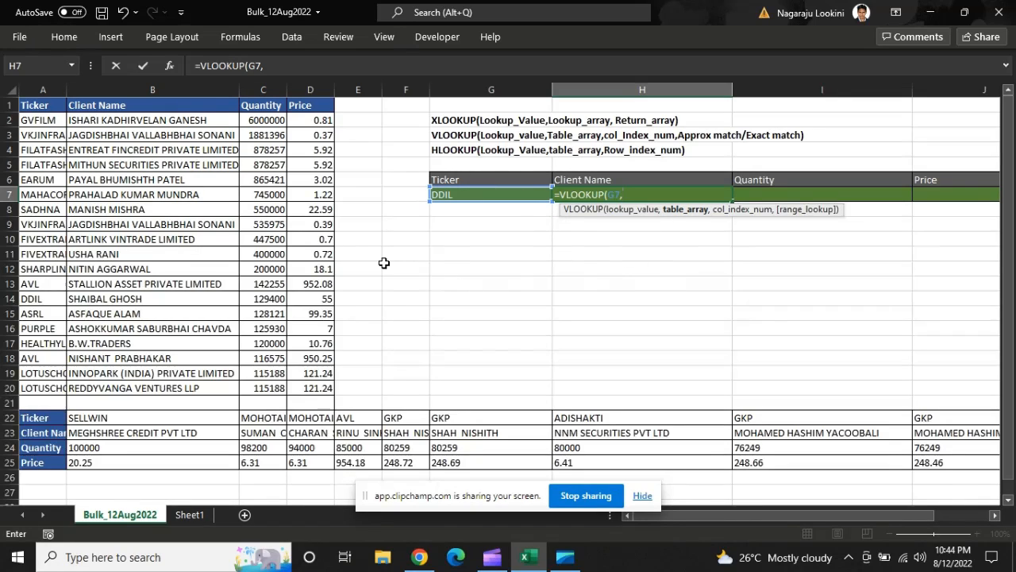
Use the whole vertical table A1:D20 as the table array of the VLOOKUP formula in H7.
click(29, 104)
key(shift+Right)
key(shift+Right)
key(shift+Right)
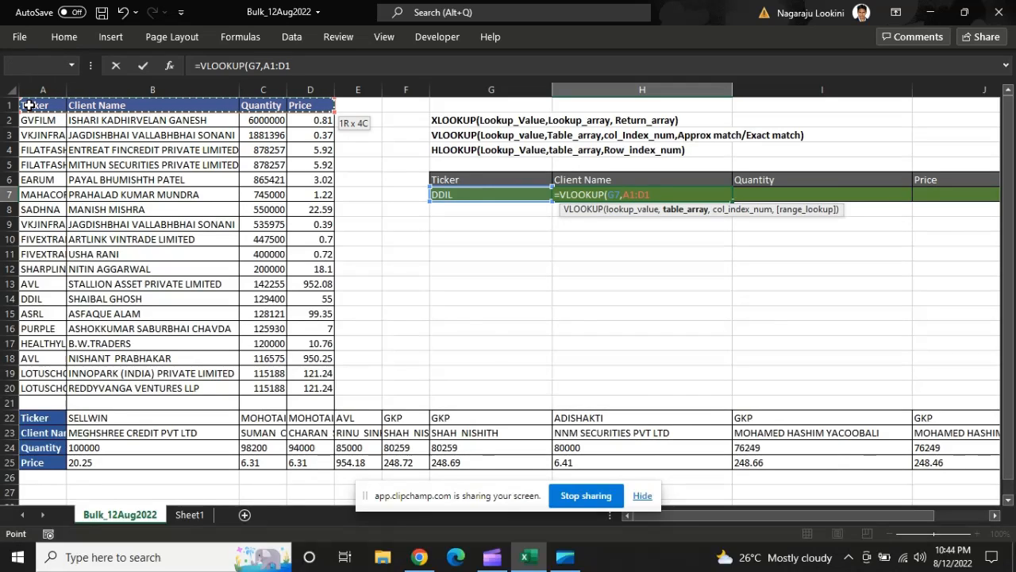
key(shift+Down)
key(shift+Down)
key(shift+Down)
key(shift+Down)
key(shift+Down)
key(shift+Down)
key(shift+Down)
key(shift+Down)
key(shift+Down)
key(shift+Down)
key(shift+Down)
key(shift+Down)
key(shift+Down)
key(shift+Down)
key(shift+Down)
key(shift+Down)
key(shift+Down)
key(shift+Down)
key(shift+Down)
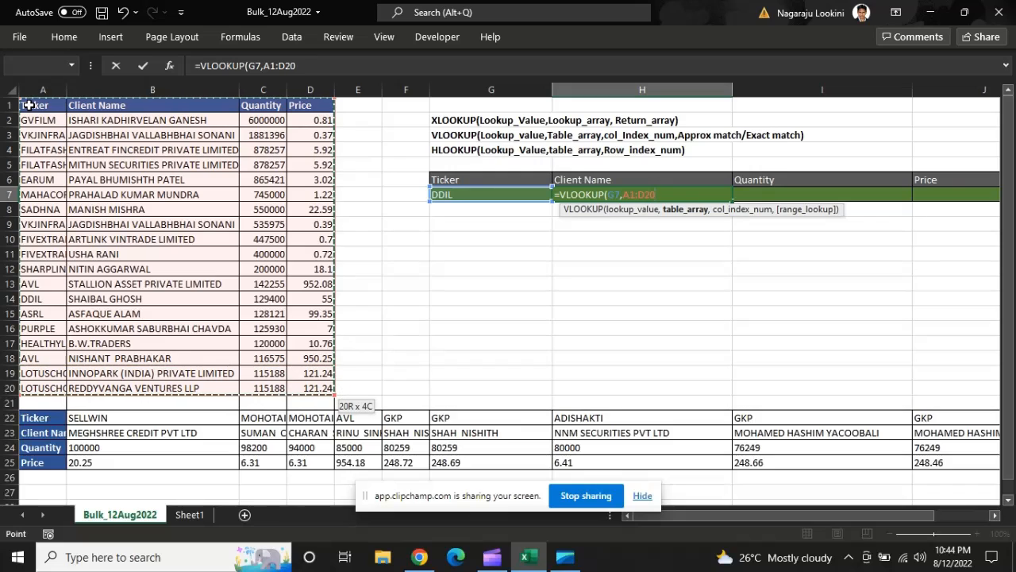
text(,)
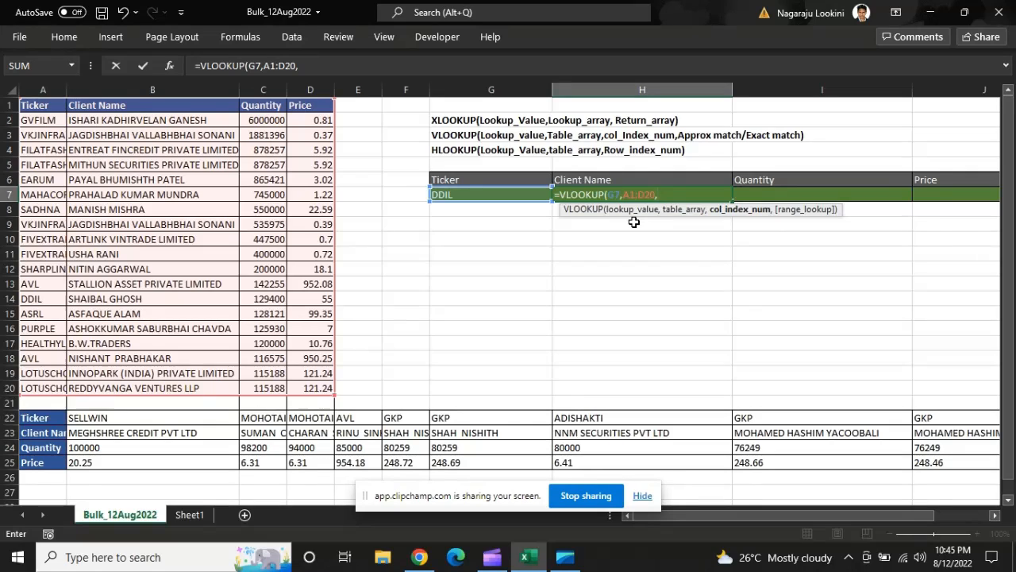
Complete the H7 formula with column index 2 and FALSE for an exact match.
text(2,)
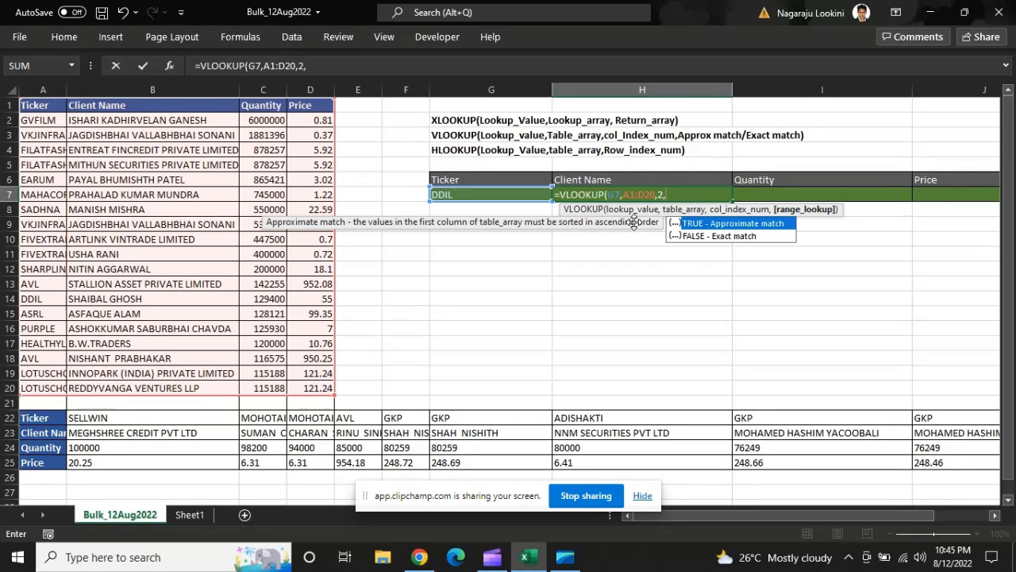
double_click(706, 237)
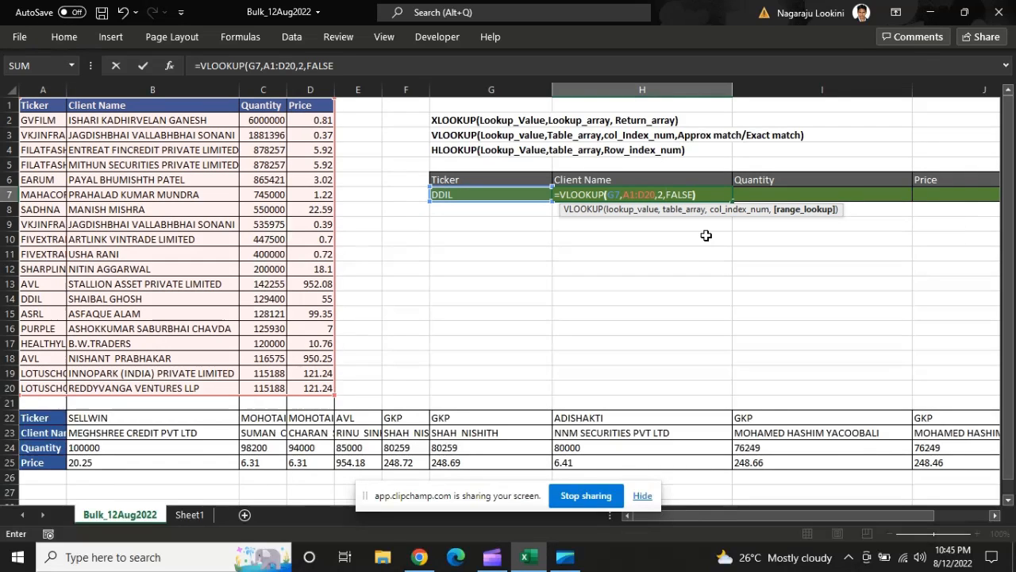
key(Return)
key(Up)
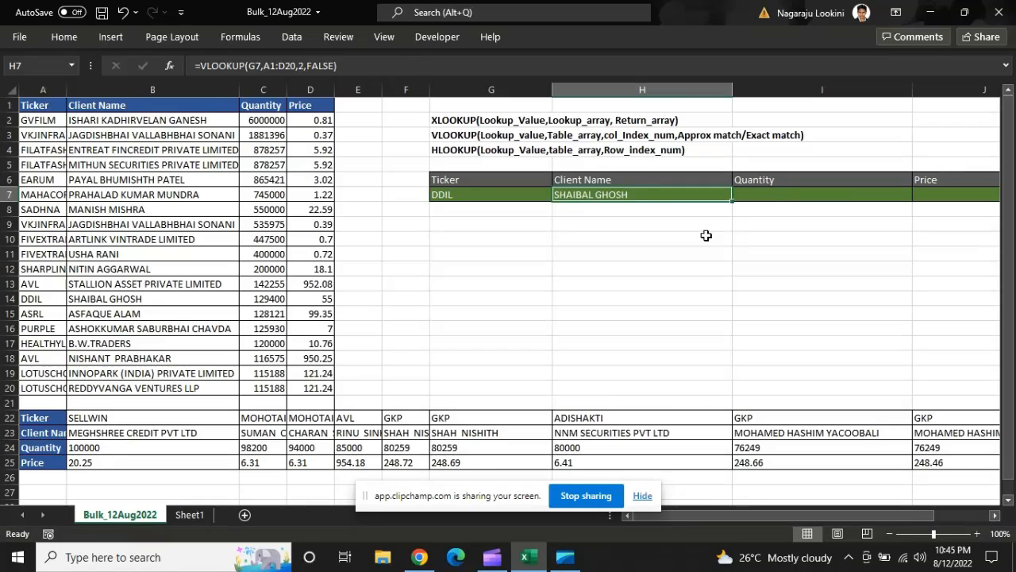
Make the VLOOKUP references in H7 absolute, as $G$7 and $A$1:$D$20.
click(253, 66)
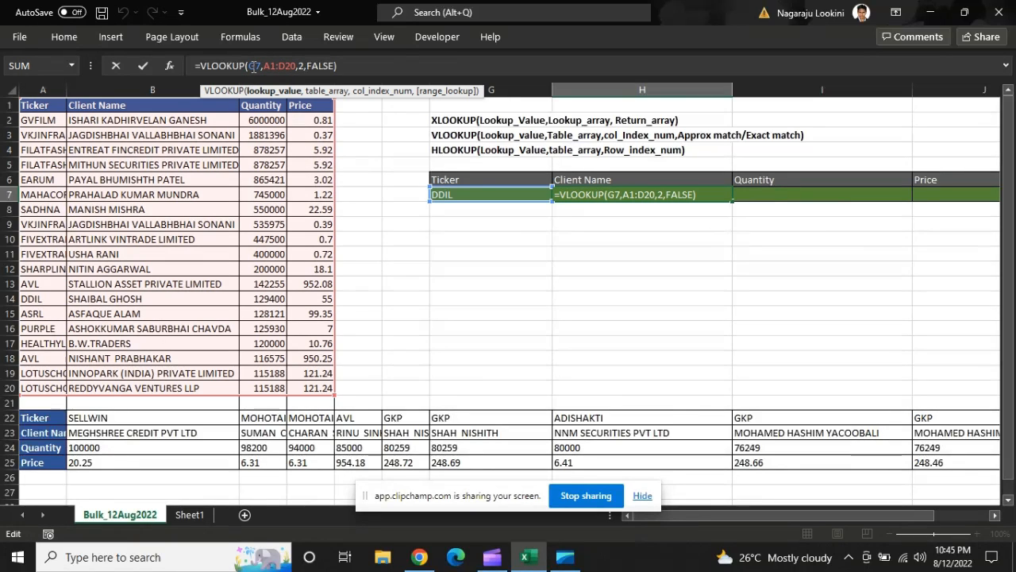
key(F4)
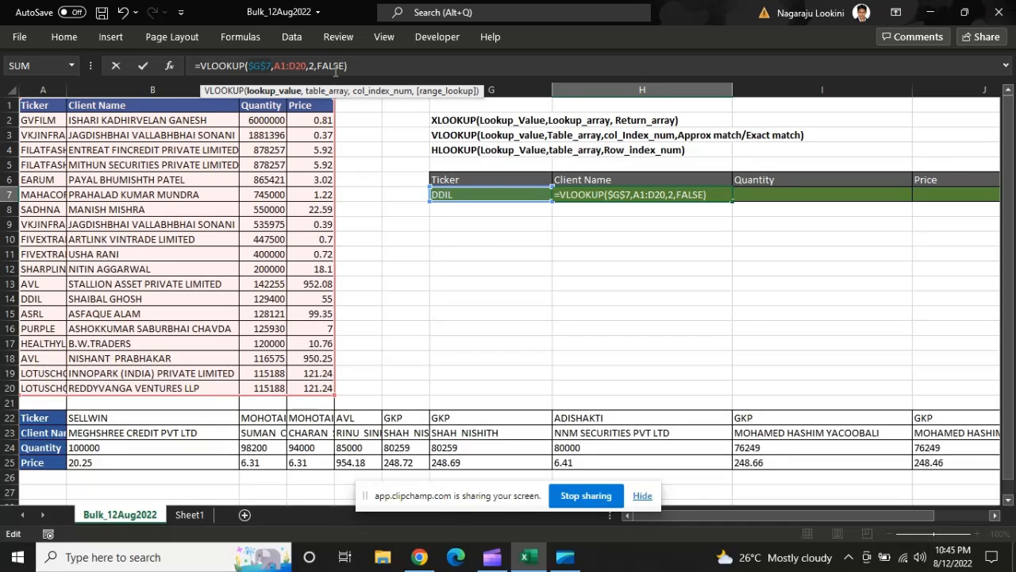
click(295, 67)
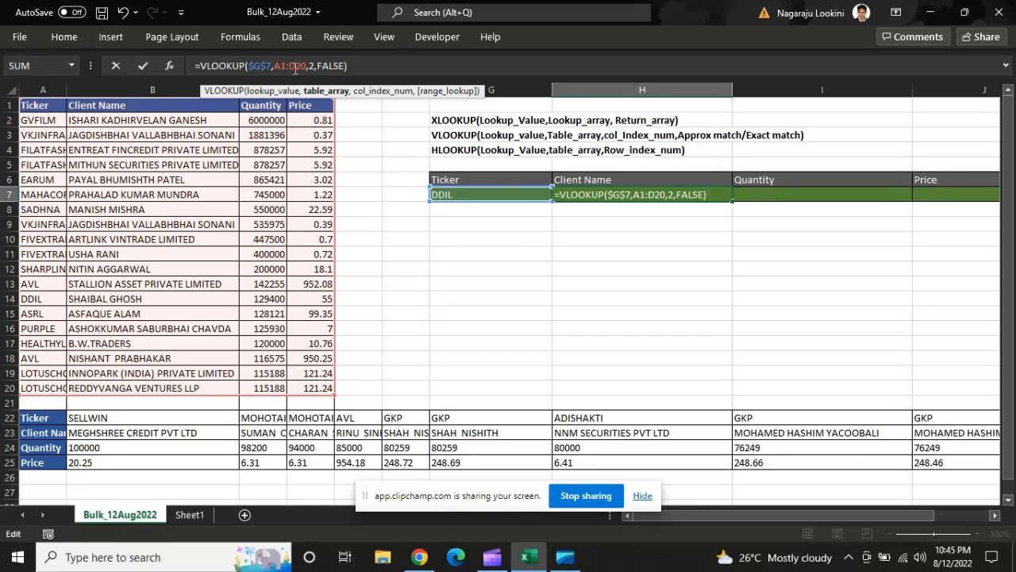
key(F4)
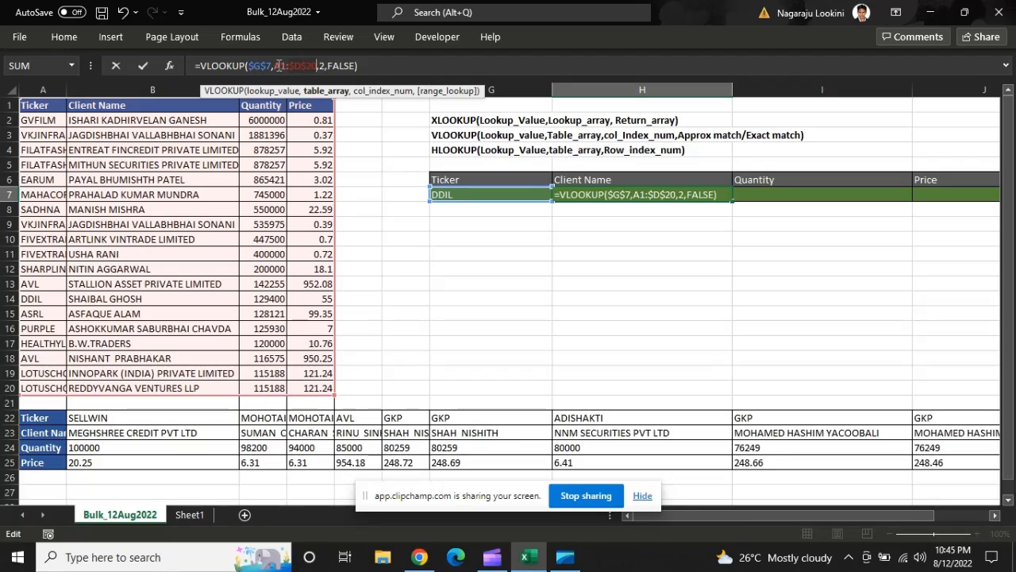
click(278, 66)
key(F4)
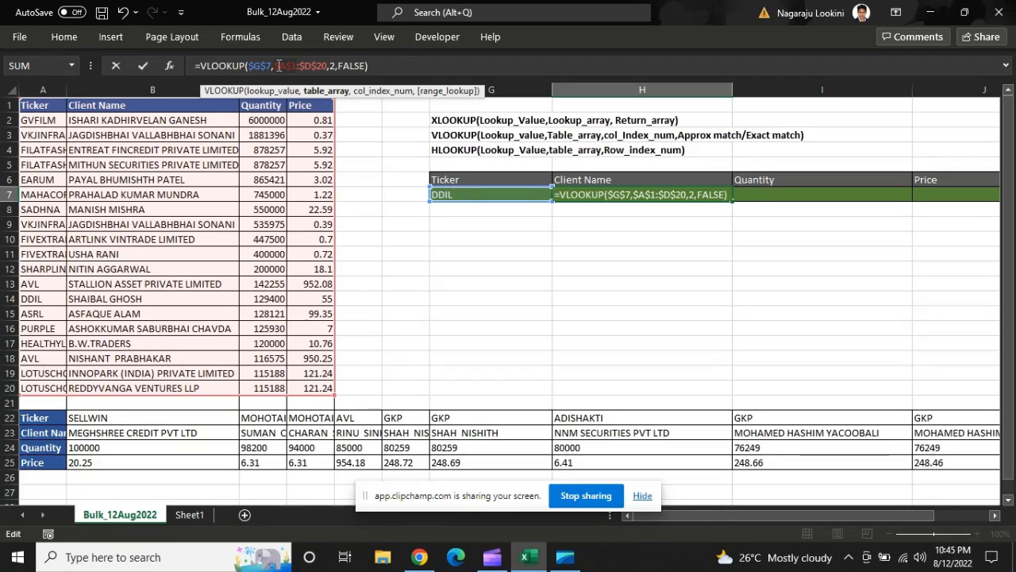
key(ctrl+Return)
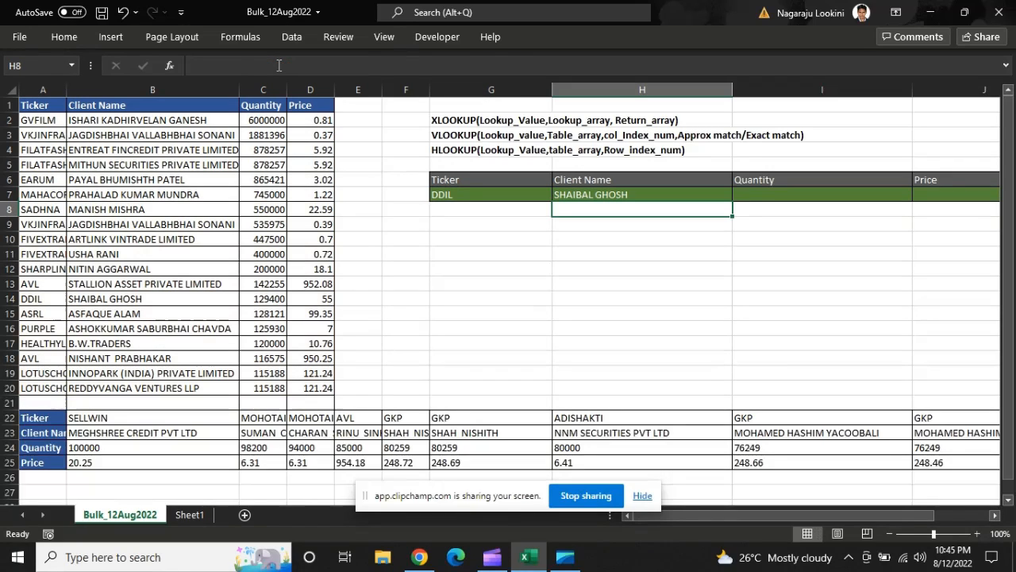
Copy the VLOOKUP formula from H7 into the Quantity cell I7.
key(ctrl+c)
key(Right)
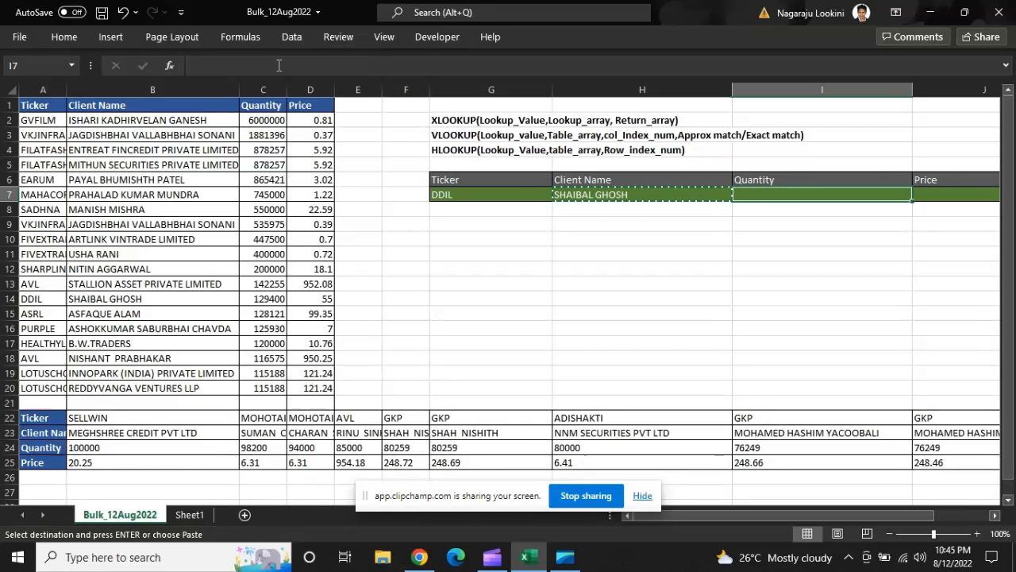
key(ctrl+v)
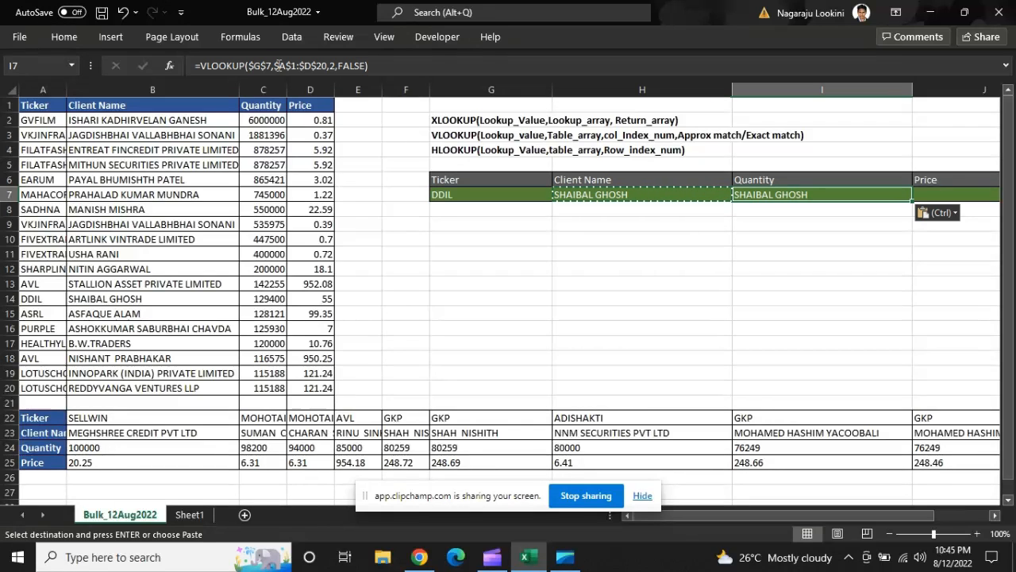
key(Escape)
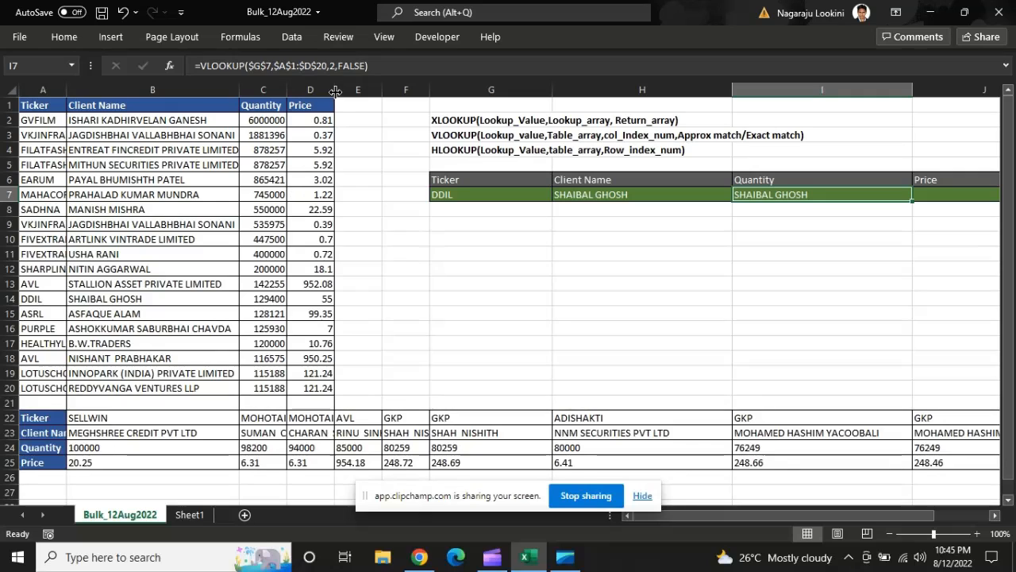
Change the column index of the VLOOKUP formula in I7 to 3.
click(333, 66)
key(BackSpace)
text(3)
key(Return)
key(Up)
Copy the VLOOKUP formula from I7 into the Price cell J7.
key(ctrl+c)
key(Right)
key(ctrl+v)
click(170, 194)
key(Home)
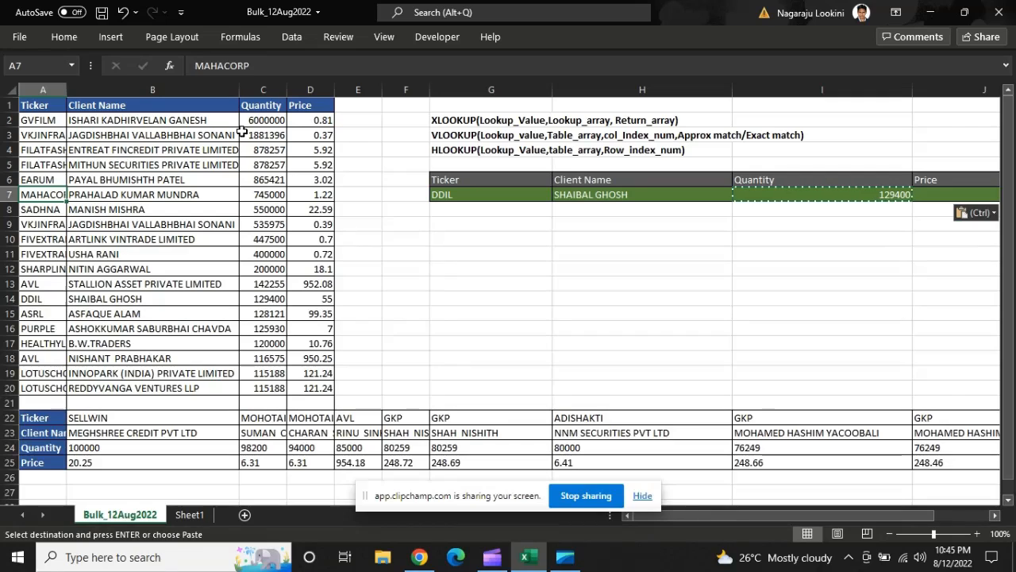
click(950, 195)
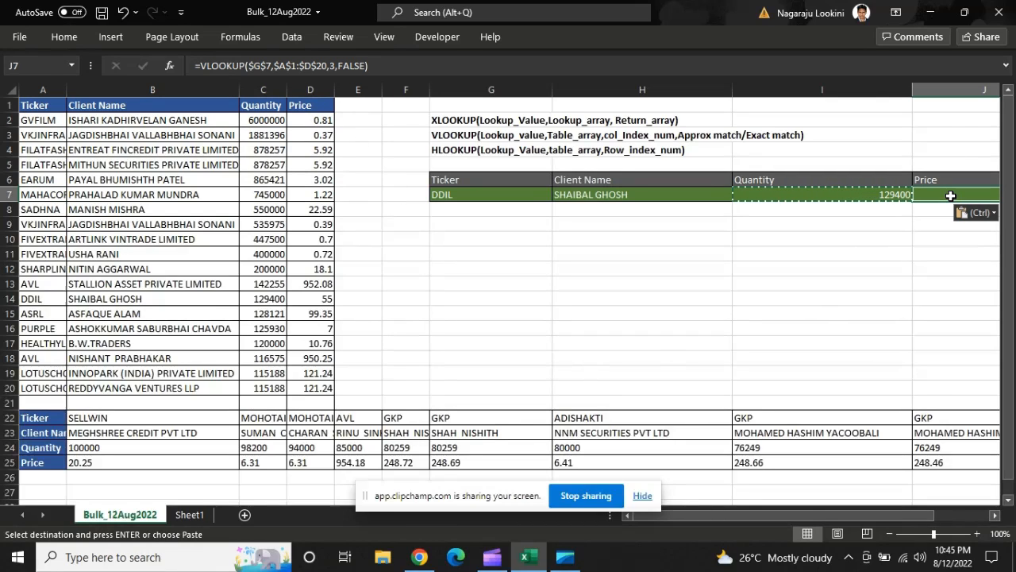
Change the column index of the VLOOKUP formula in J7 to 4.
click(334, 66)
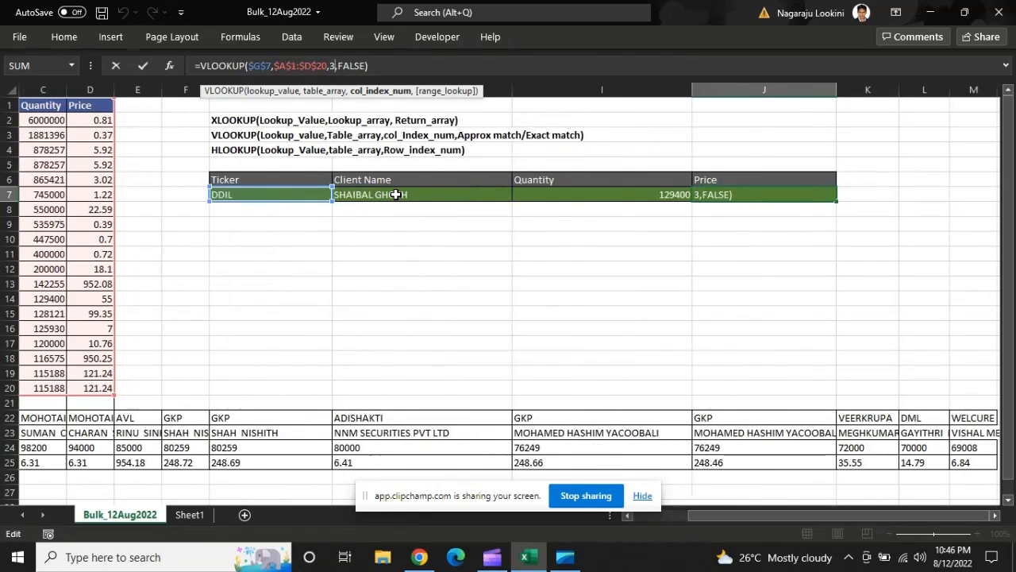
key(BackSpace)
text(4)
key(Return)
key(Up)
key(Left)
key(Home)
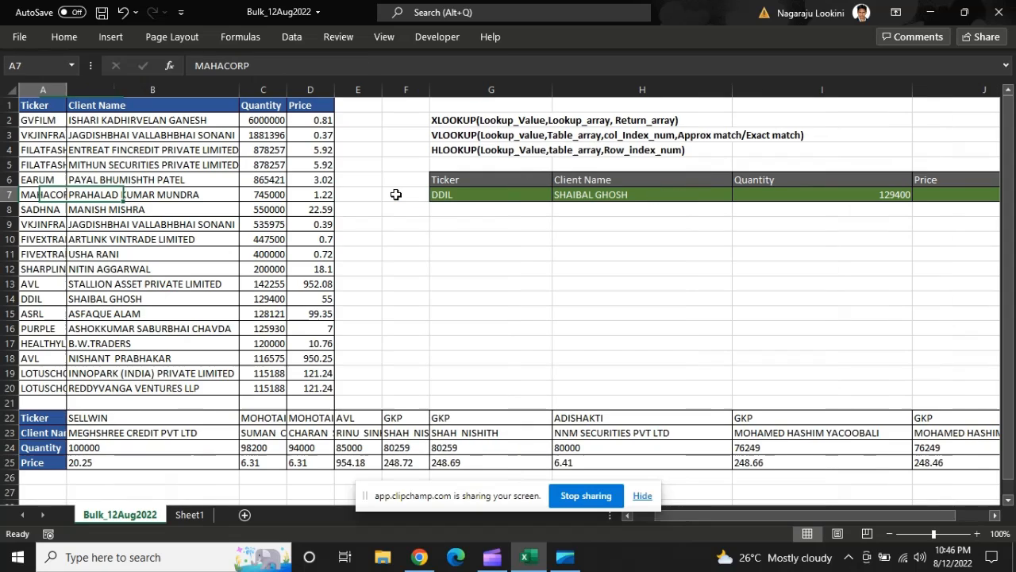
key(Right)
key(Right)
key(Right)
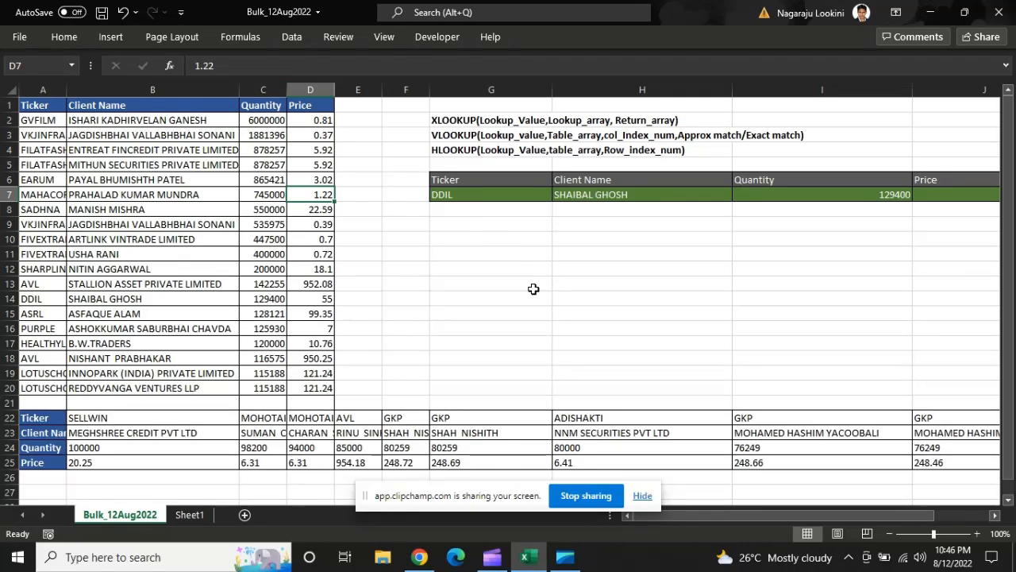
click(459, 303)
click(470, 259)
click(466, 337)
click(479, 255)
click(472, 299)
click(481, 300)
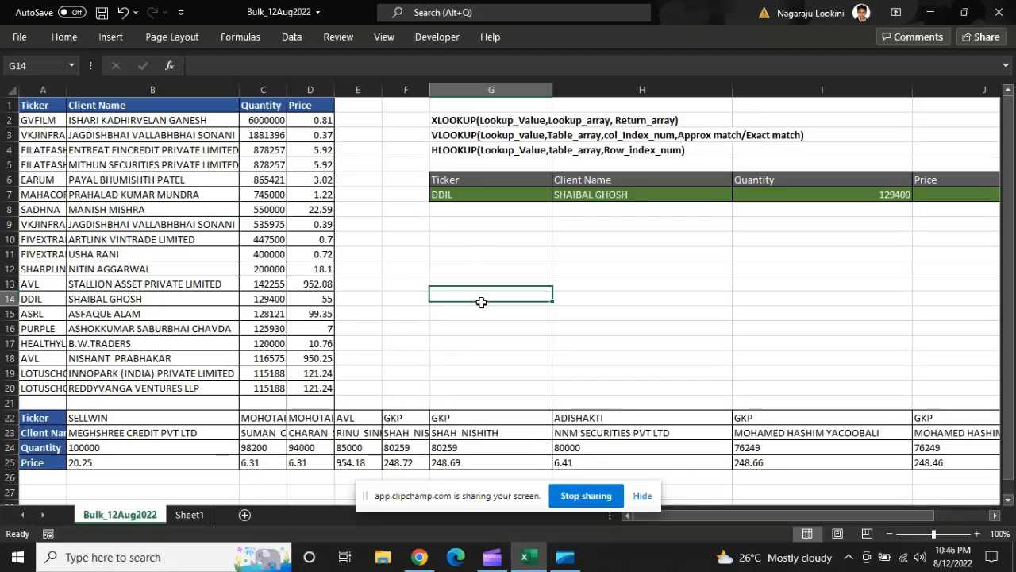
Clear the VLOOKUP formulas from the result cells H7:J7.
click(584, 200)
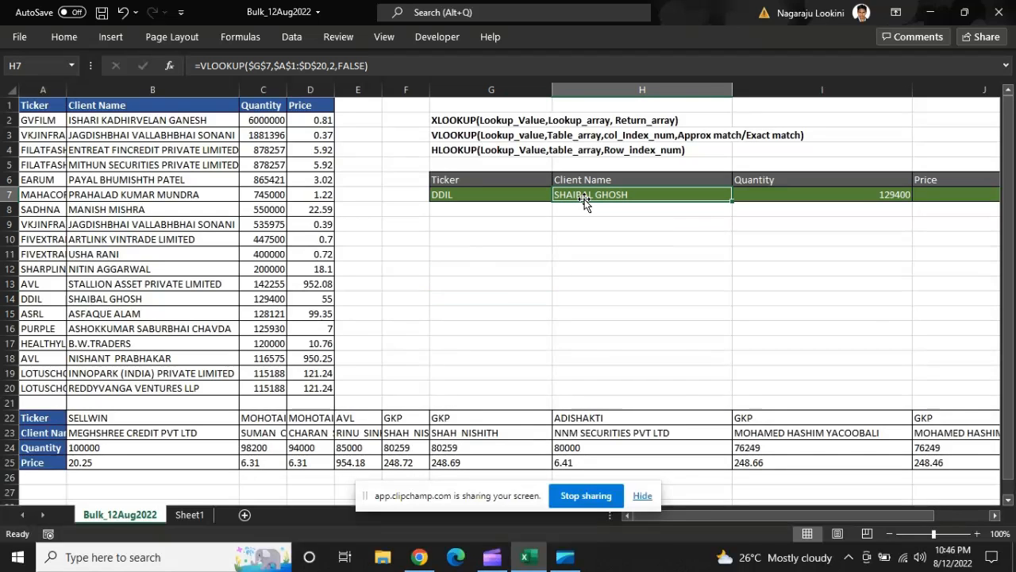
key(shift+Right)
key(shift+Right)
key(shift+Right)
key(shift+Left)
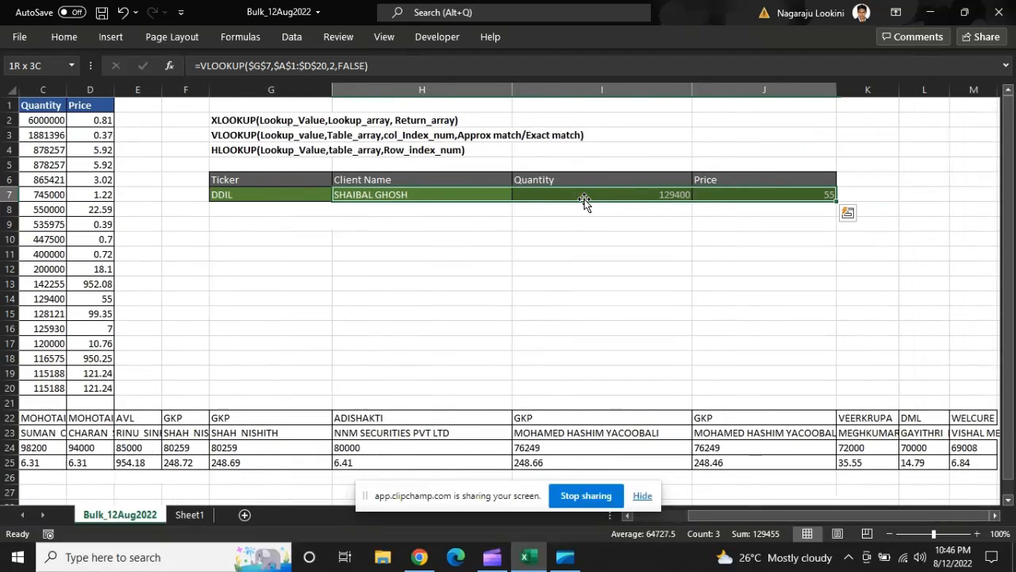
key(Delete)
key(Left)
key(Left)
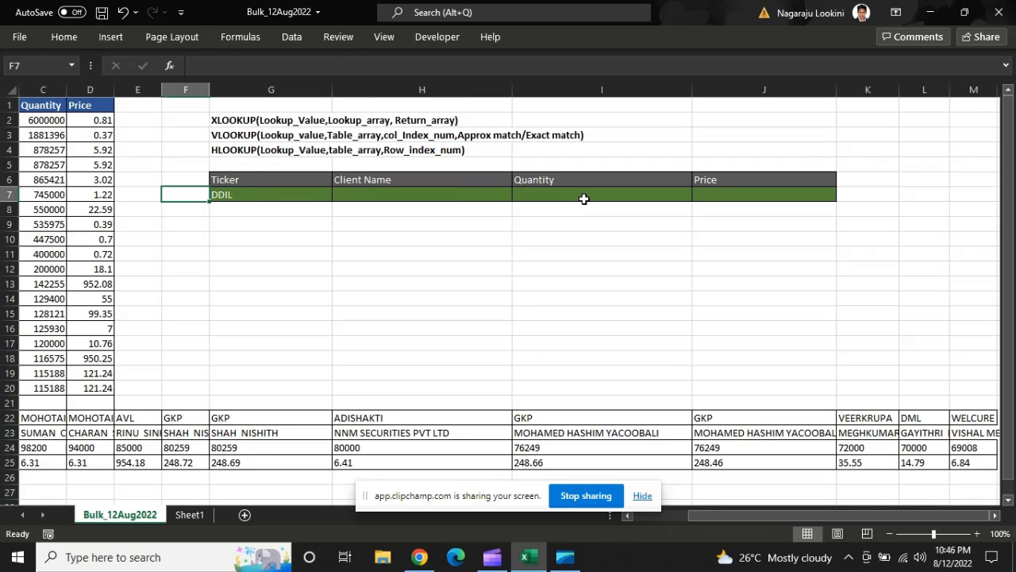
key(Left)
key(Left)
key(Left)
key(Left)
key(Left)
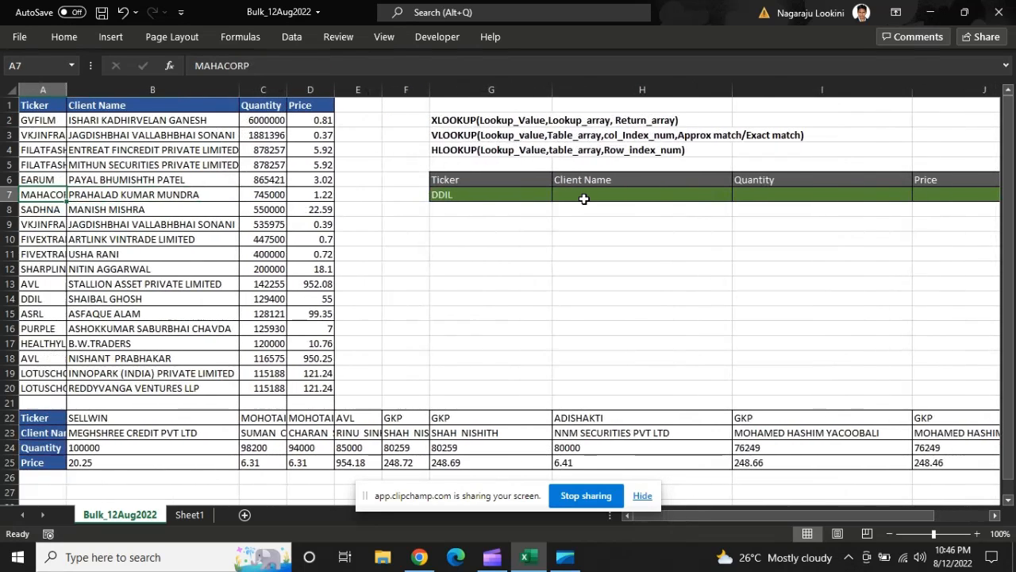
key(Right)
key(Right)
key(Right)
key(Right)
key(Right)
key(Right)
key(Right)
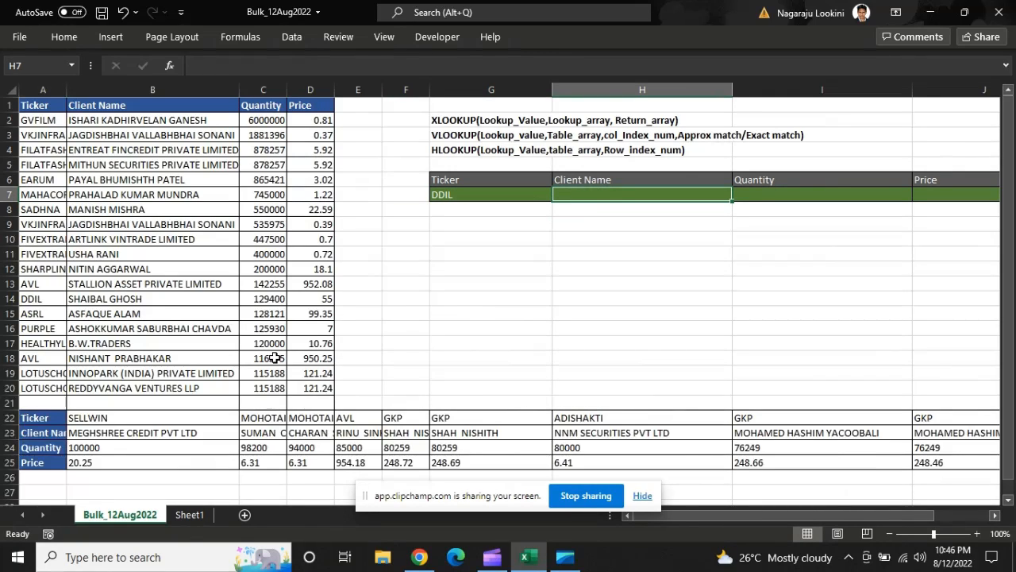
Compare the vertical data table A1:D20 with the horizontal data table starting in row 22.
click(48, 105)
drag(49, 105, 308, 387)
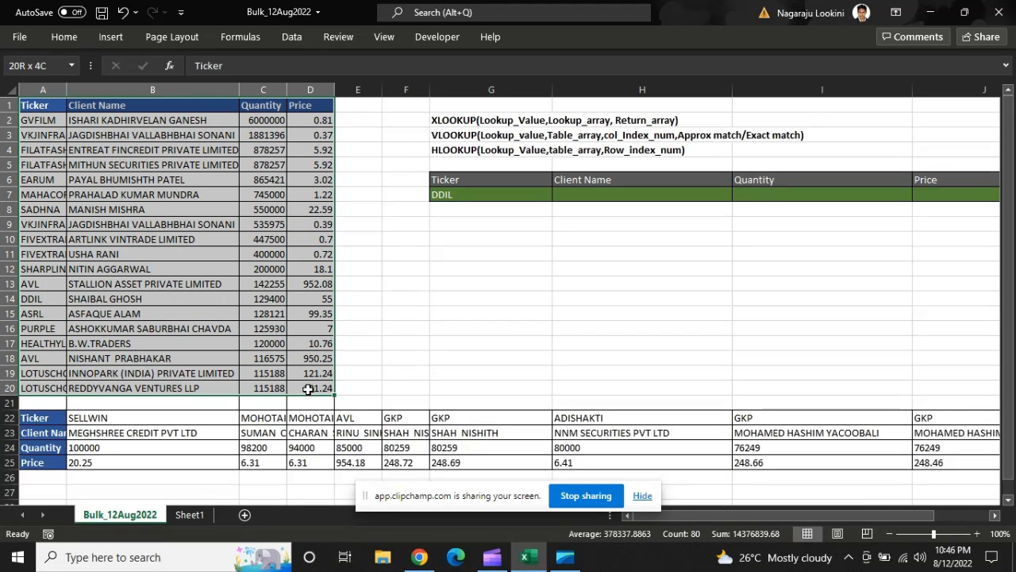
click(465, 354)
drag(35, 418, 337, 455)
click(542, 270)
click(610, 365)
click(464, 256)
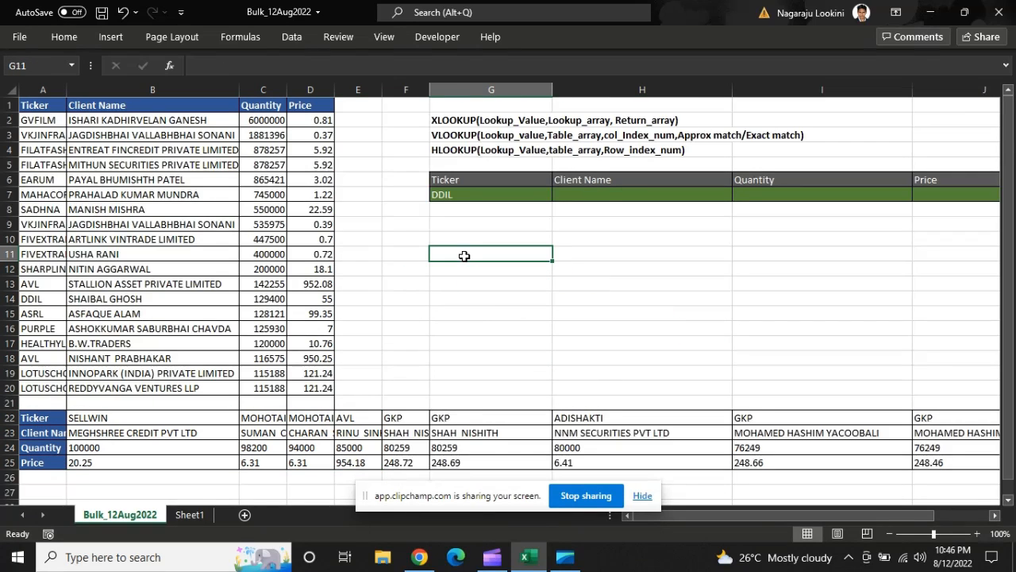
click(570, 196)
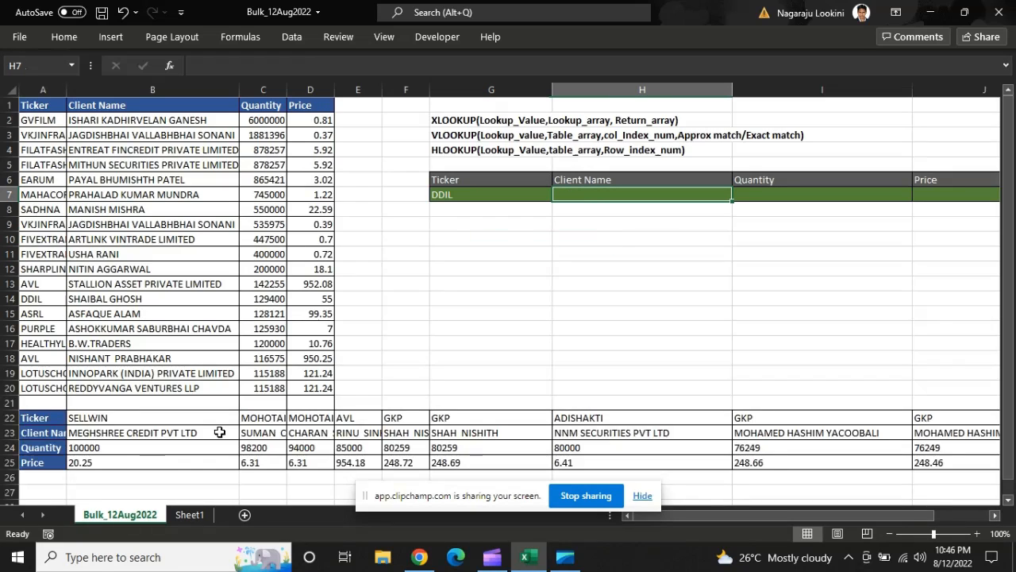
drag(55, 419, 199, 477)
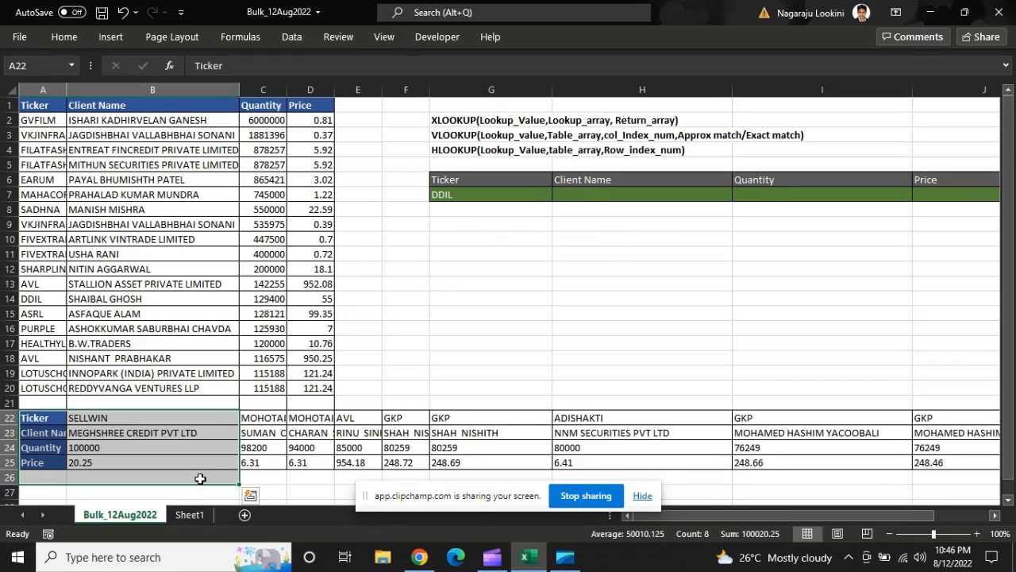
click(608, 268)
Begin an HLOOKUP formula in the Client Name cell H7 with ticker cell G7 as the lookup value.
click(587, 196)
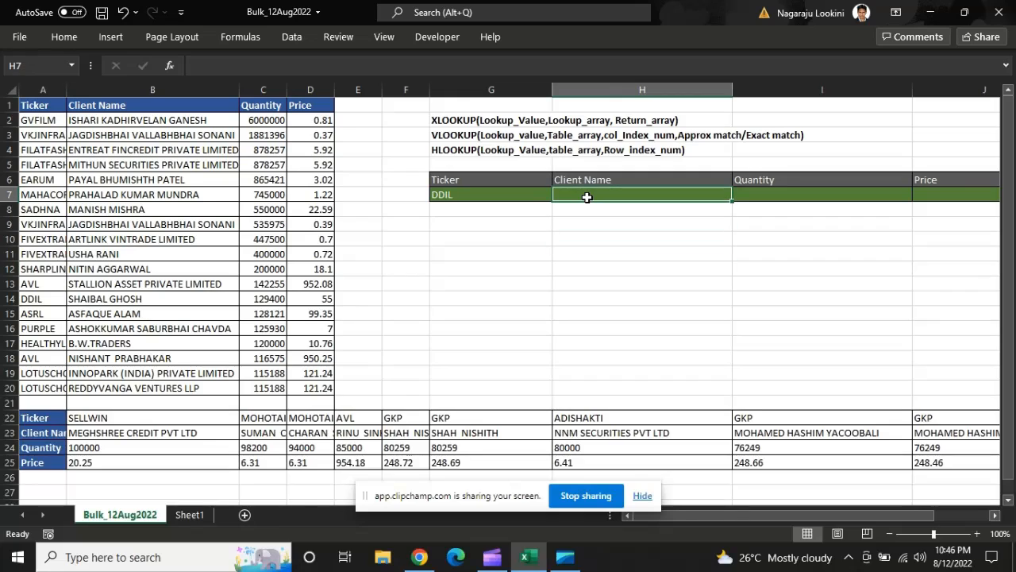
text(=HLOO)
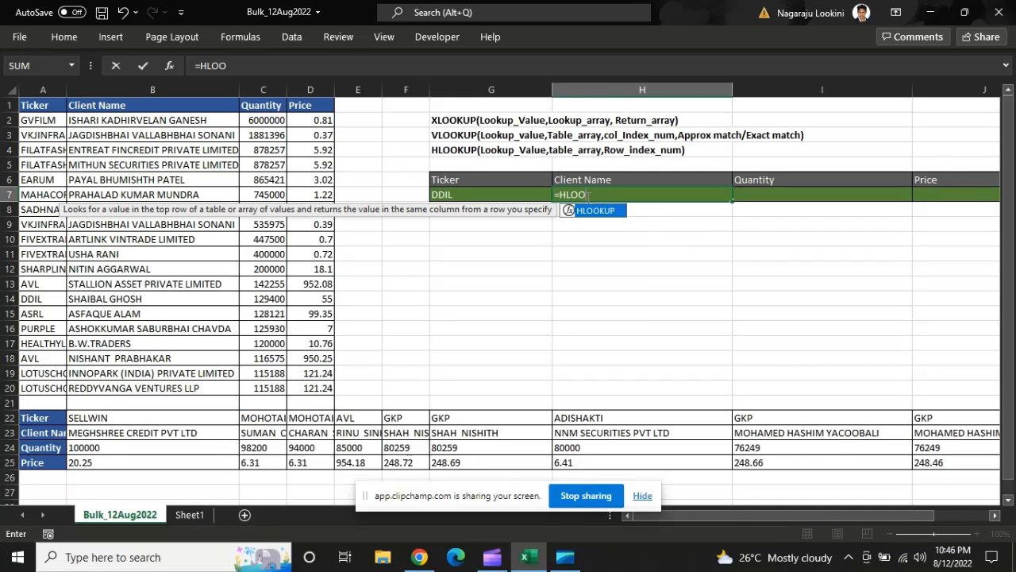
text(KUP()
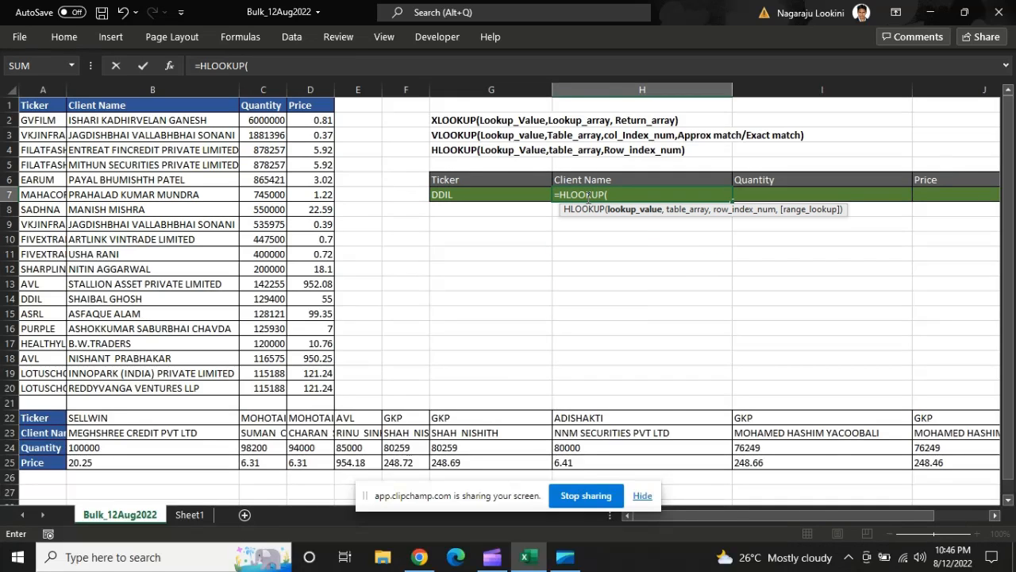
click(447, 192)
text(,)
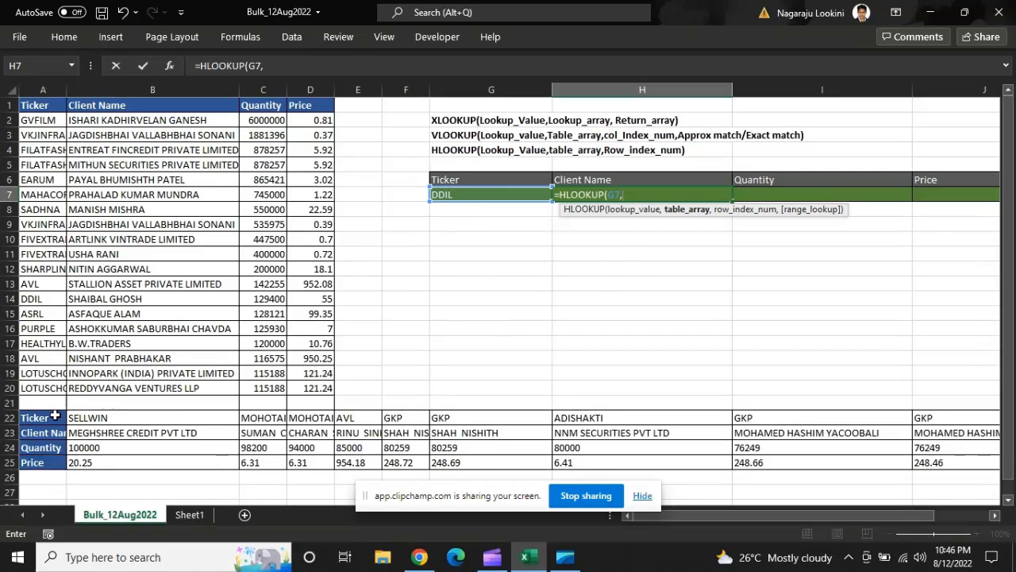
Supply the horizontal table A22:M25 as the table array of the HLOOKUP formula in H7.
drag(48, 418, 95, 462)
key(shift+Right)
key(shift+Right)
key(shift+Right)
key(shift+Right)
key(shift+Right)
key(shift+Right)
key(shift+Right)
key(shift+Right)
key(shift+Right)
key(shift+Right)
key(shift+Right)
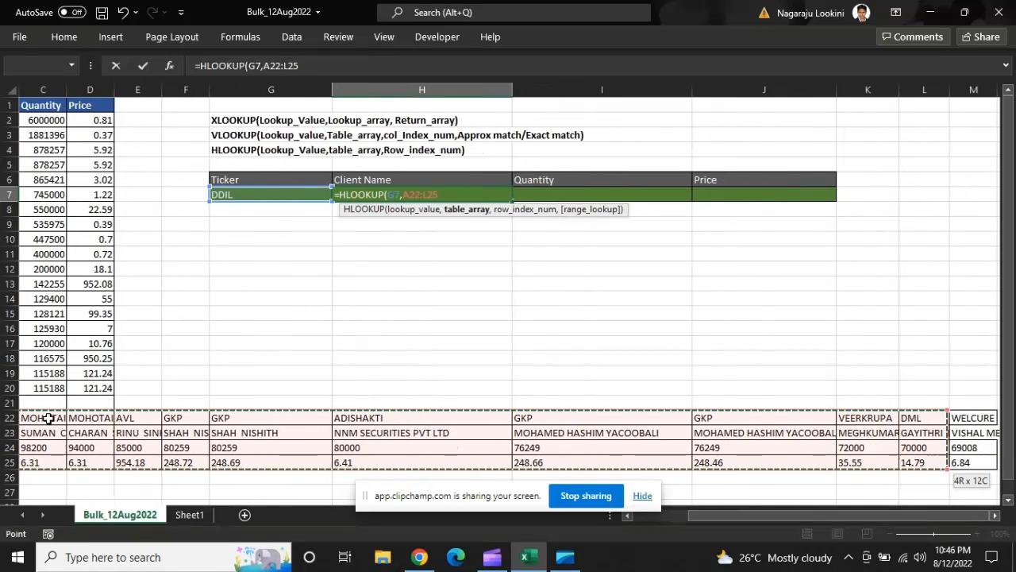
text(,)
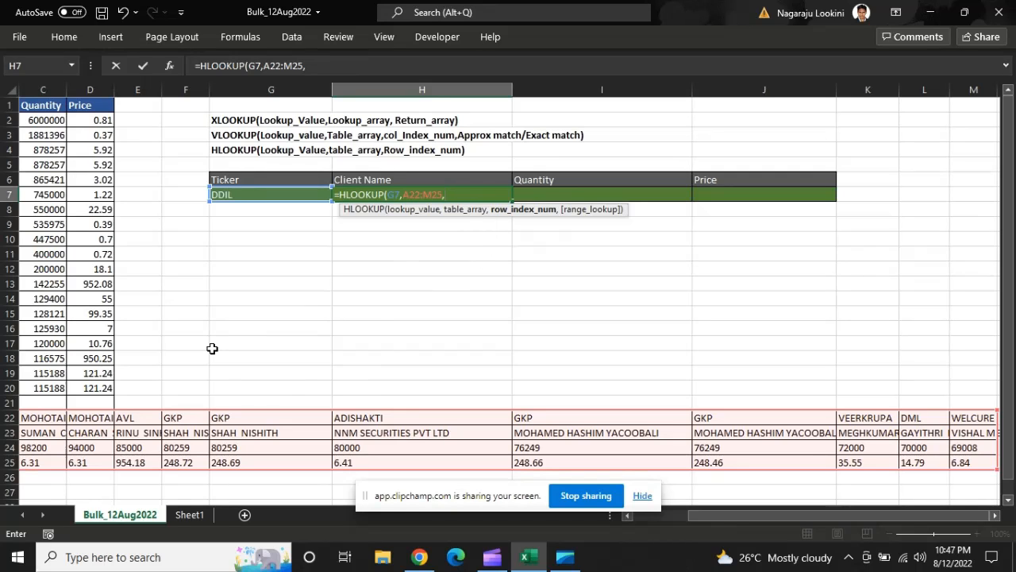
Try to complete the HLOOKUP formula in H7 with row index 2 and FALSE for an exact match.
scroll(212, 348, left, 2)
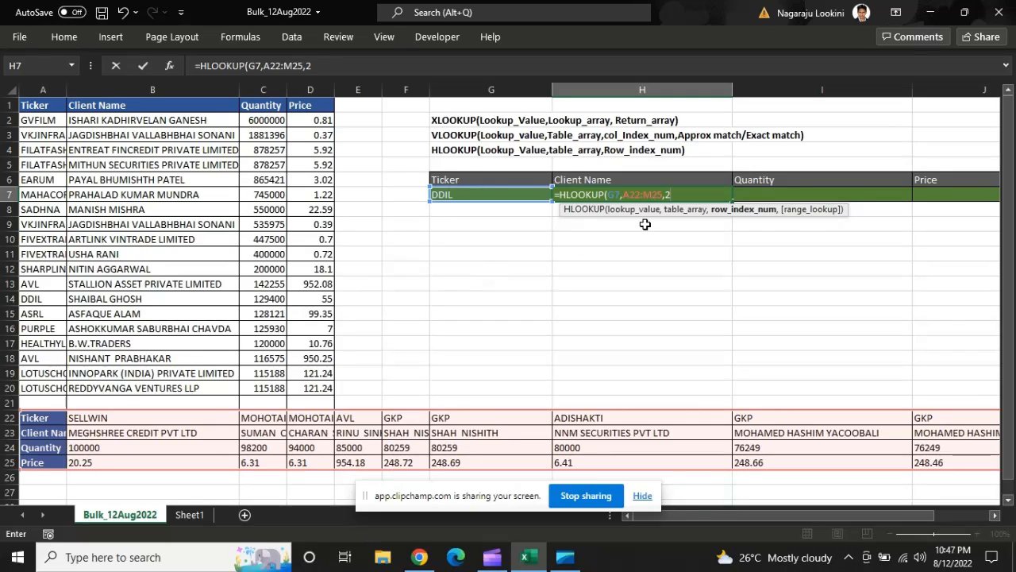
text(,)
double_click(717, 237)
text())
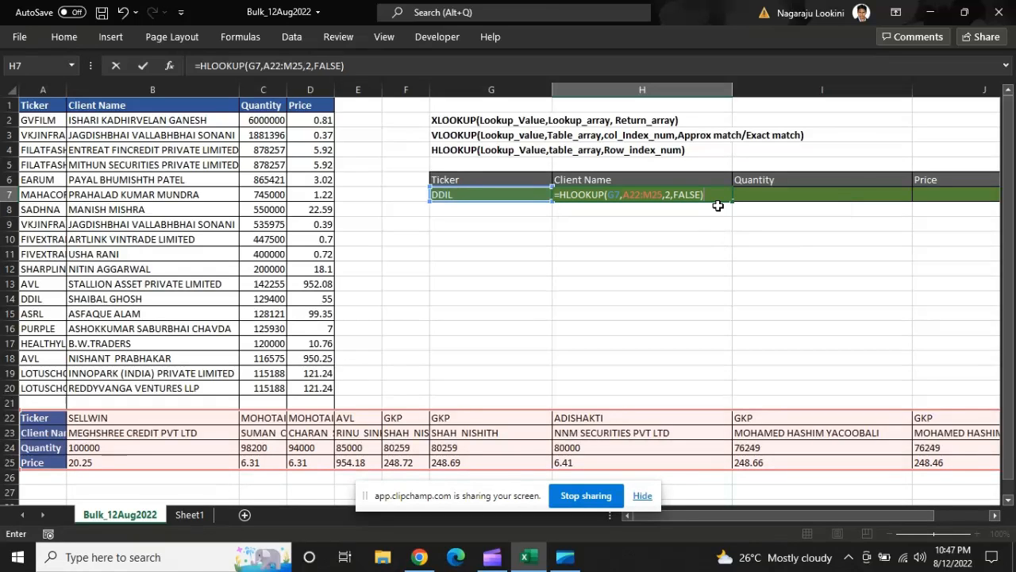
key(ctrl+Return)
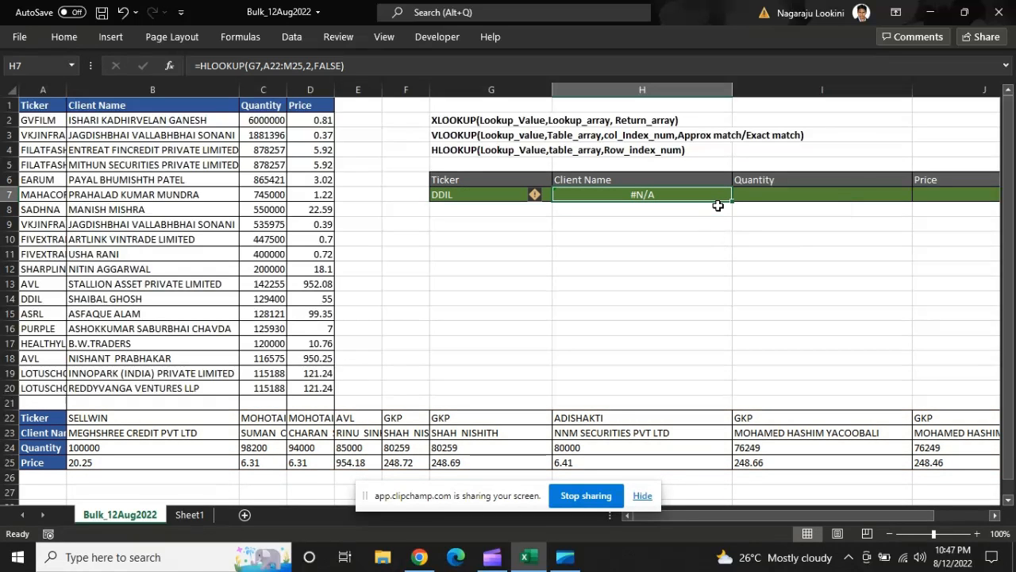
Replace the formula in H7 with a new HLOOKUP that uses ticker cell B22 as the lookup value.
click(383, 69)
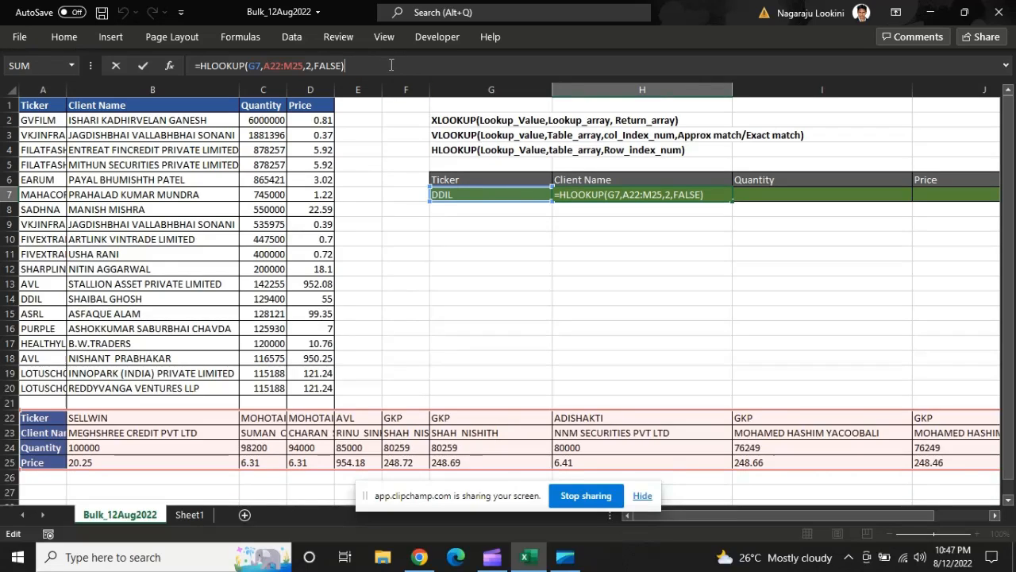
click(203, 65)
key(shift+End)
key(Delete)
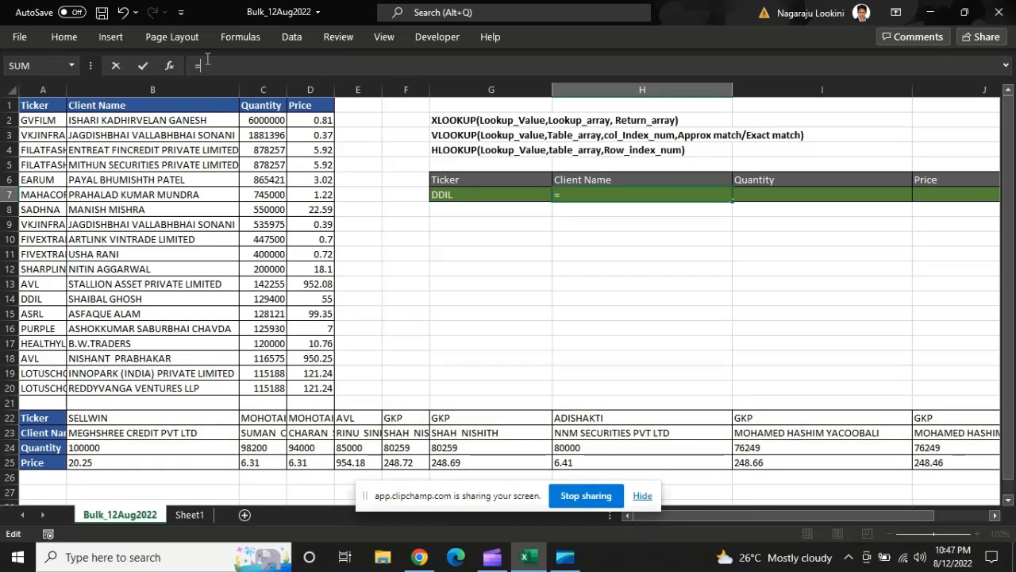
text(HLOOKUP)
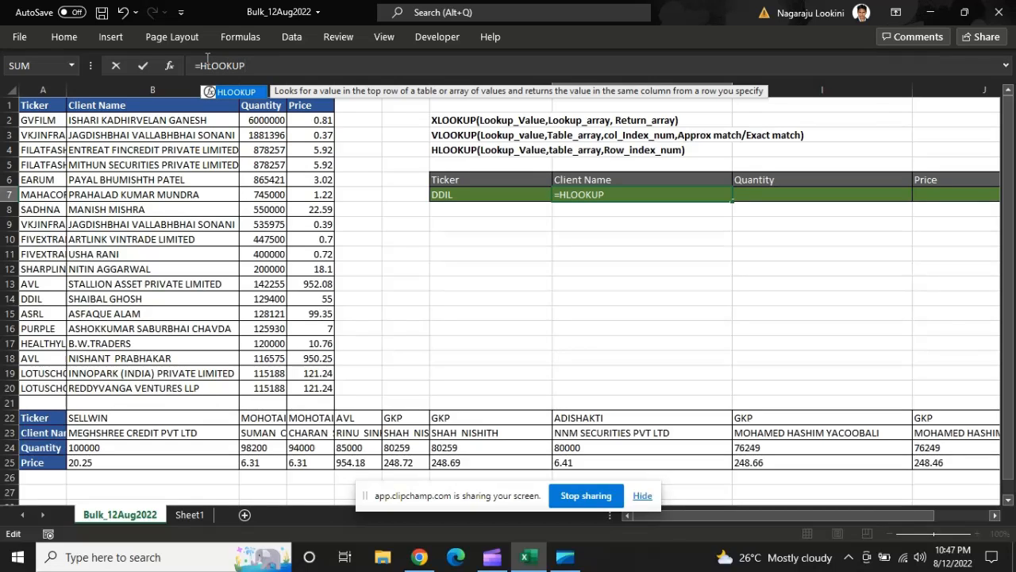
text(()
click(147, 420)
text(,)
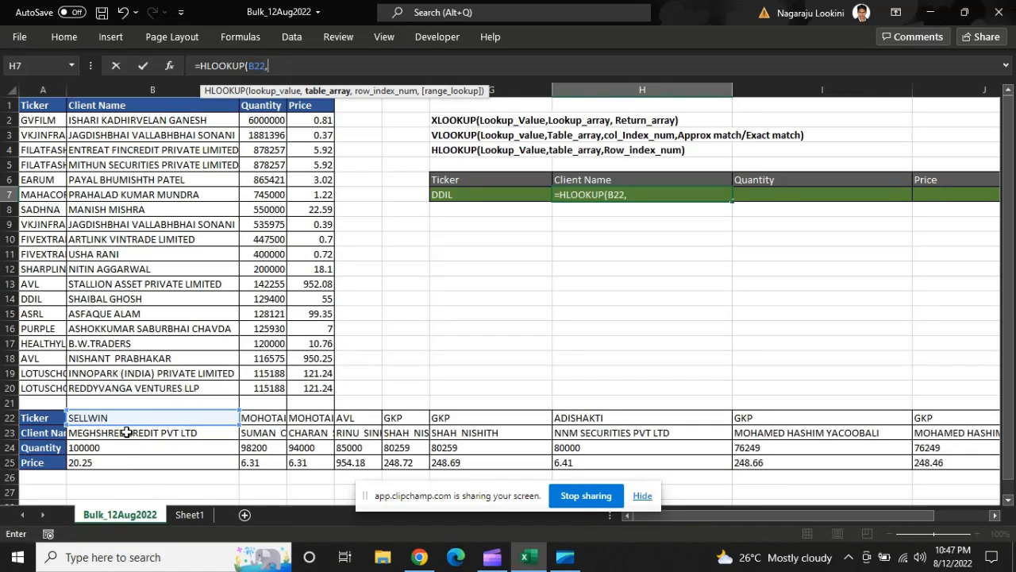
Complete the HLOOKUP in H7 with table array B22:B25, row index 2 and FALSE for an exact match.
drag(127, 417, 128, 463)
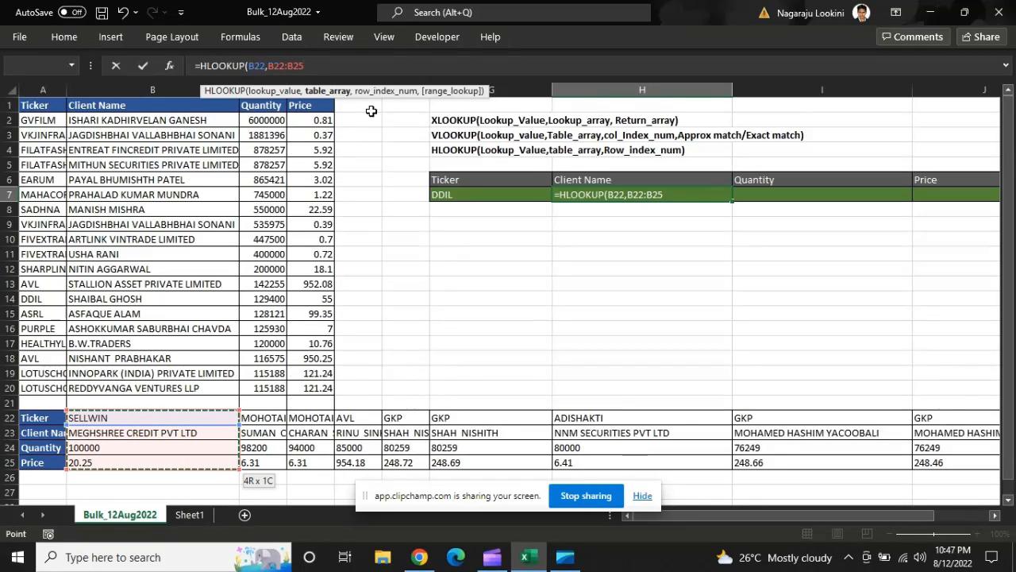
text(,)
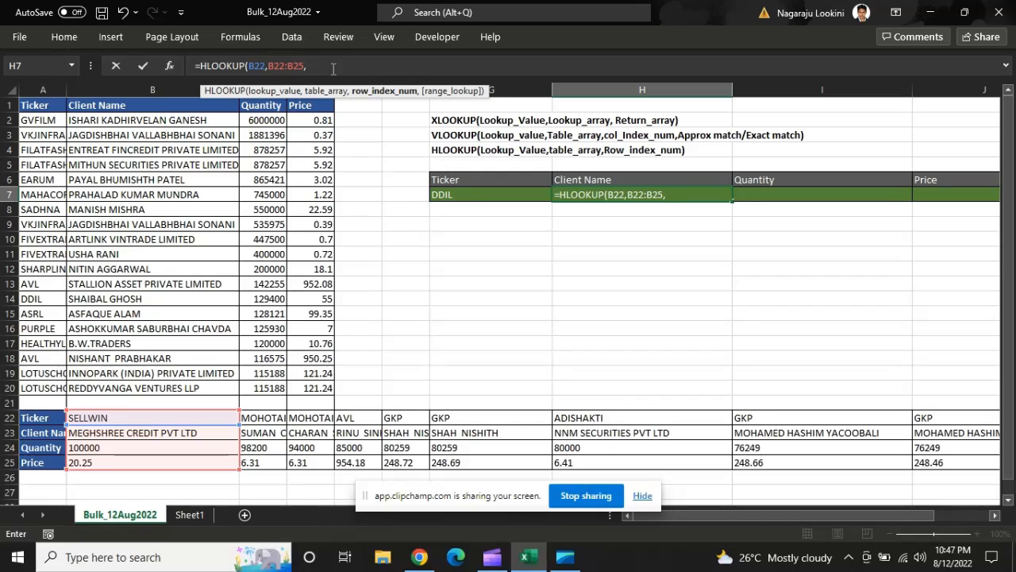
text(2,)
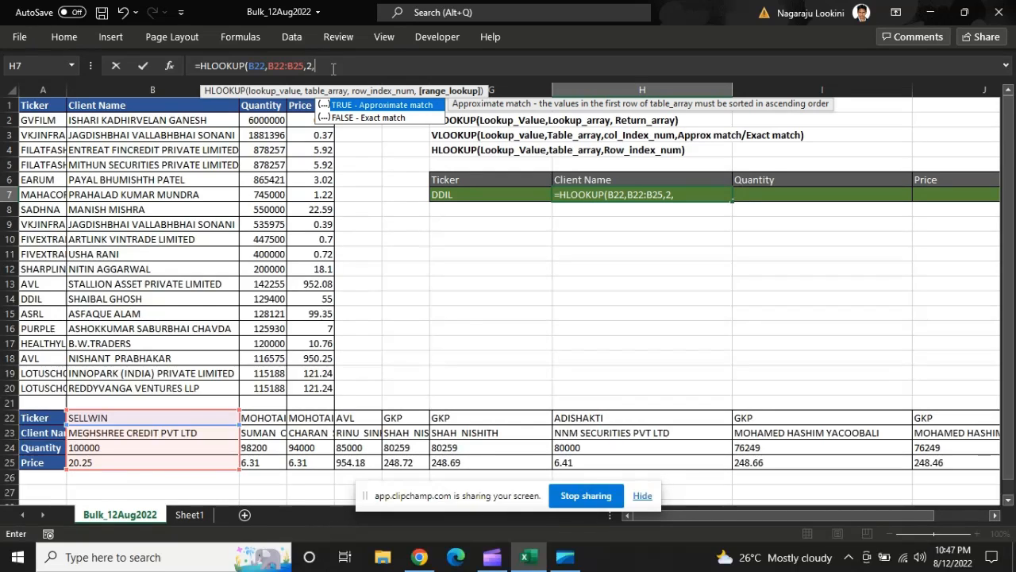
double_click(387, 119)
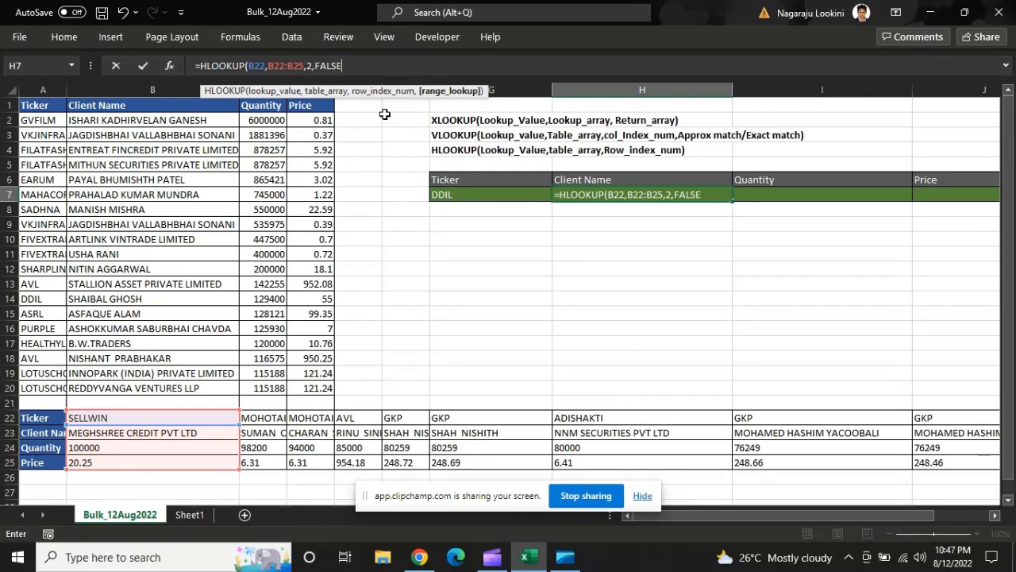
text())
key(Return)
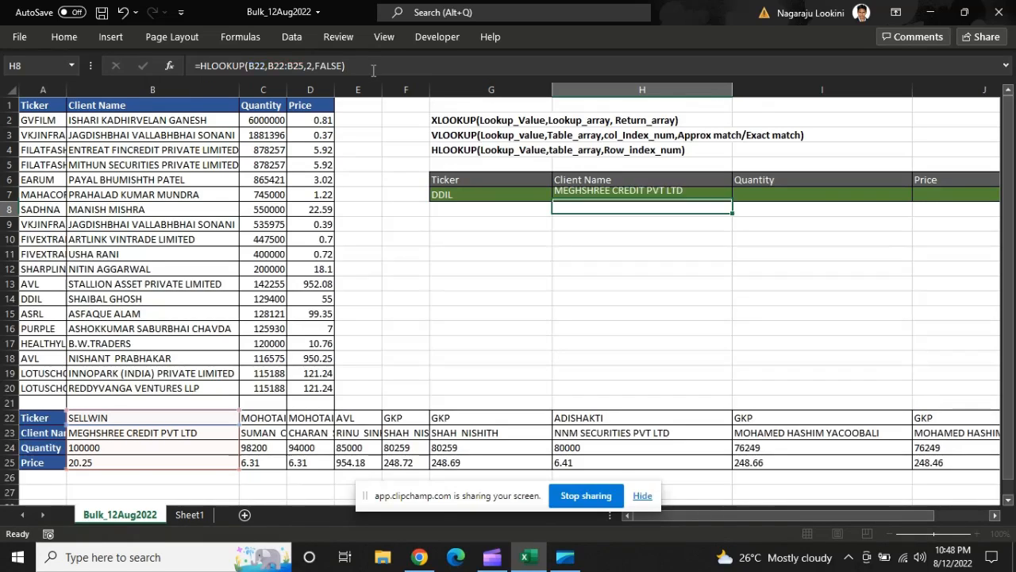
key(Up)
key(Down)
key(Up)
key(Up)
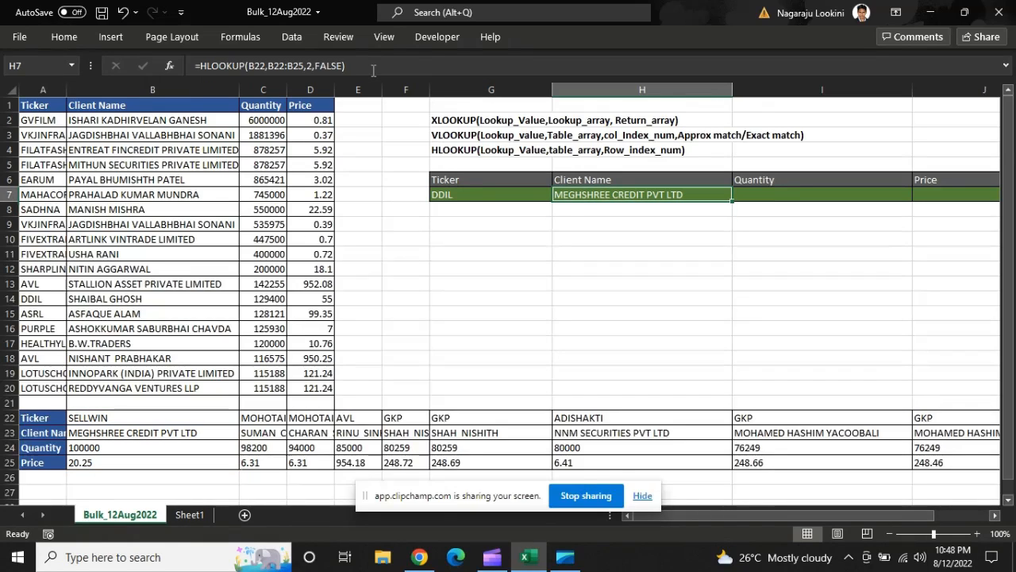
key(Down)
key(Down)
key(Up)
key(Up)
key(Up)
key(Up)
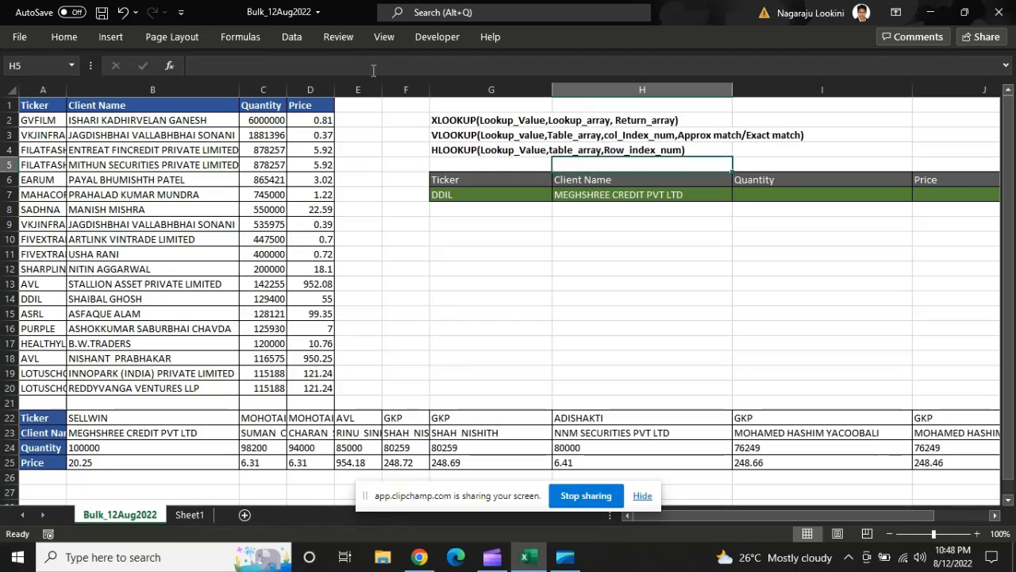
key(Left)
key(Left)
key(Home)
key(Right)
key(Right)
key(Right)
key(Right)
key(Right)
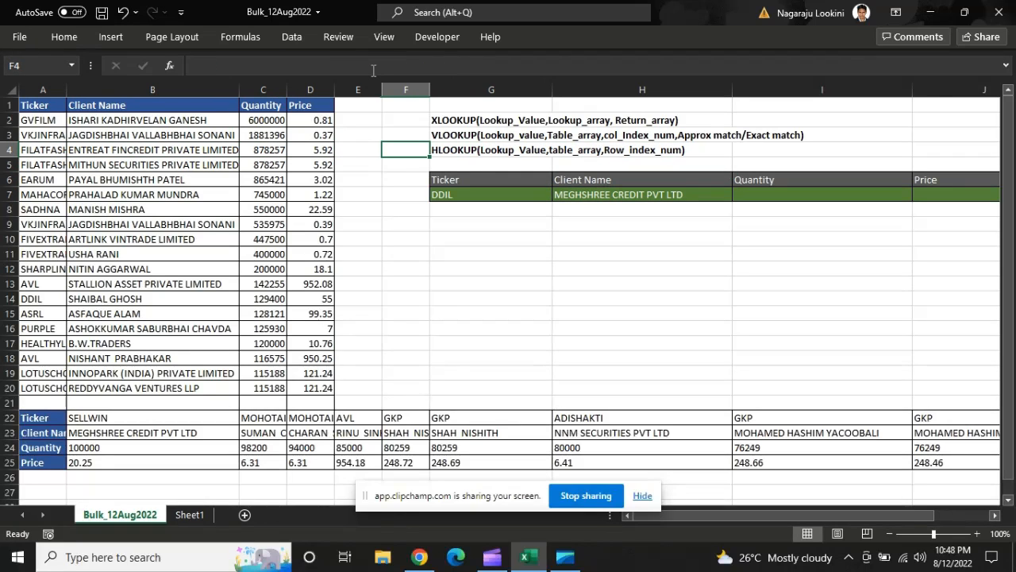
key(Right)
key(Right)
key(Up)
key(Left)
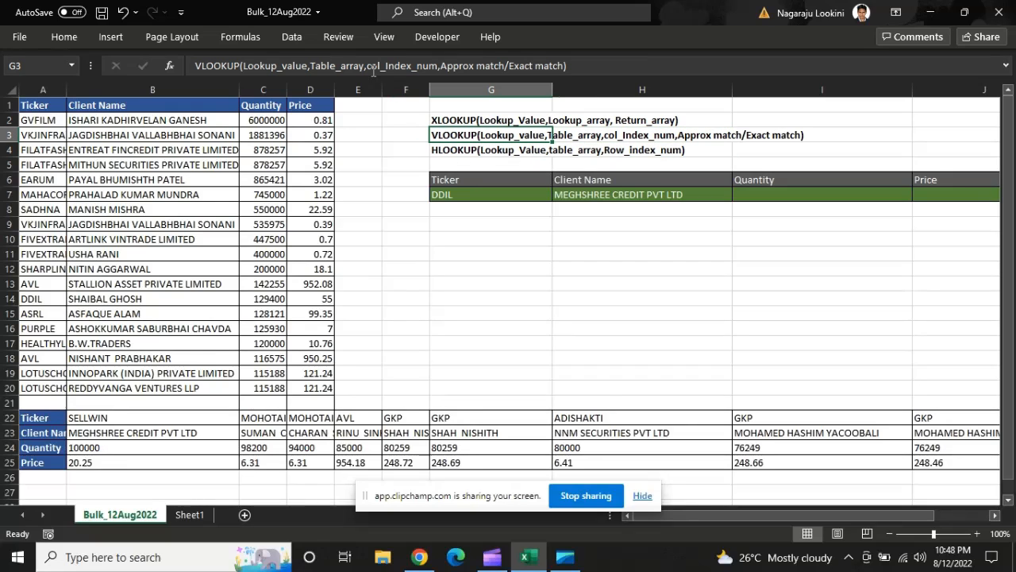